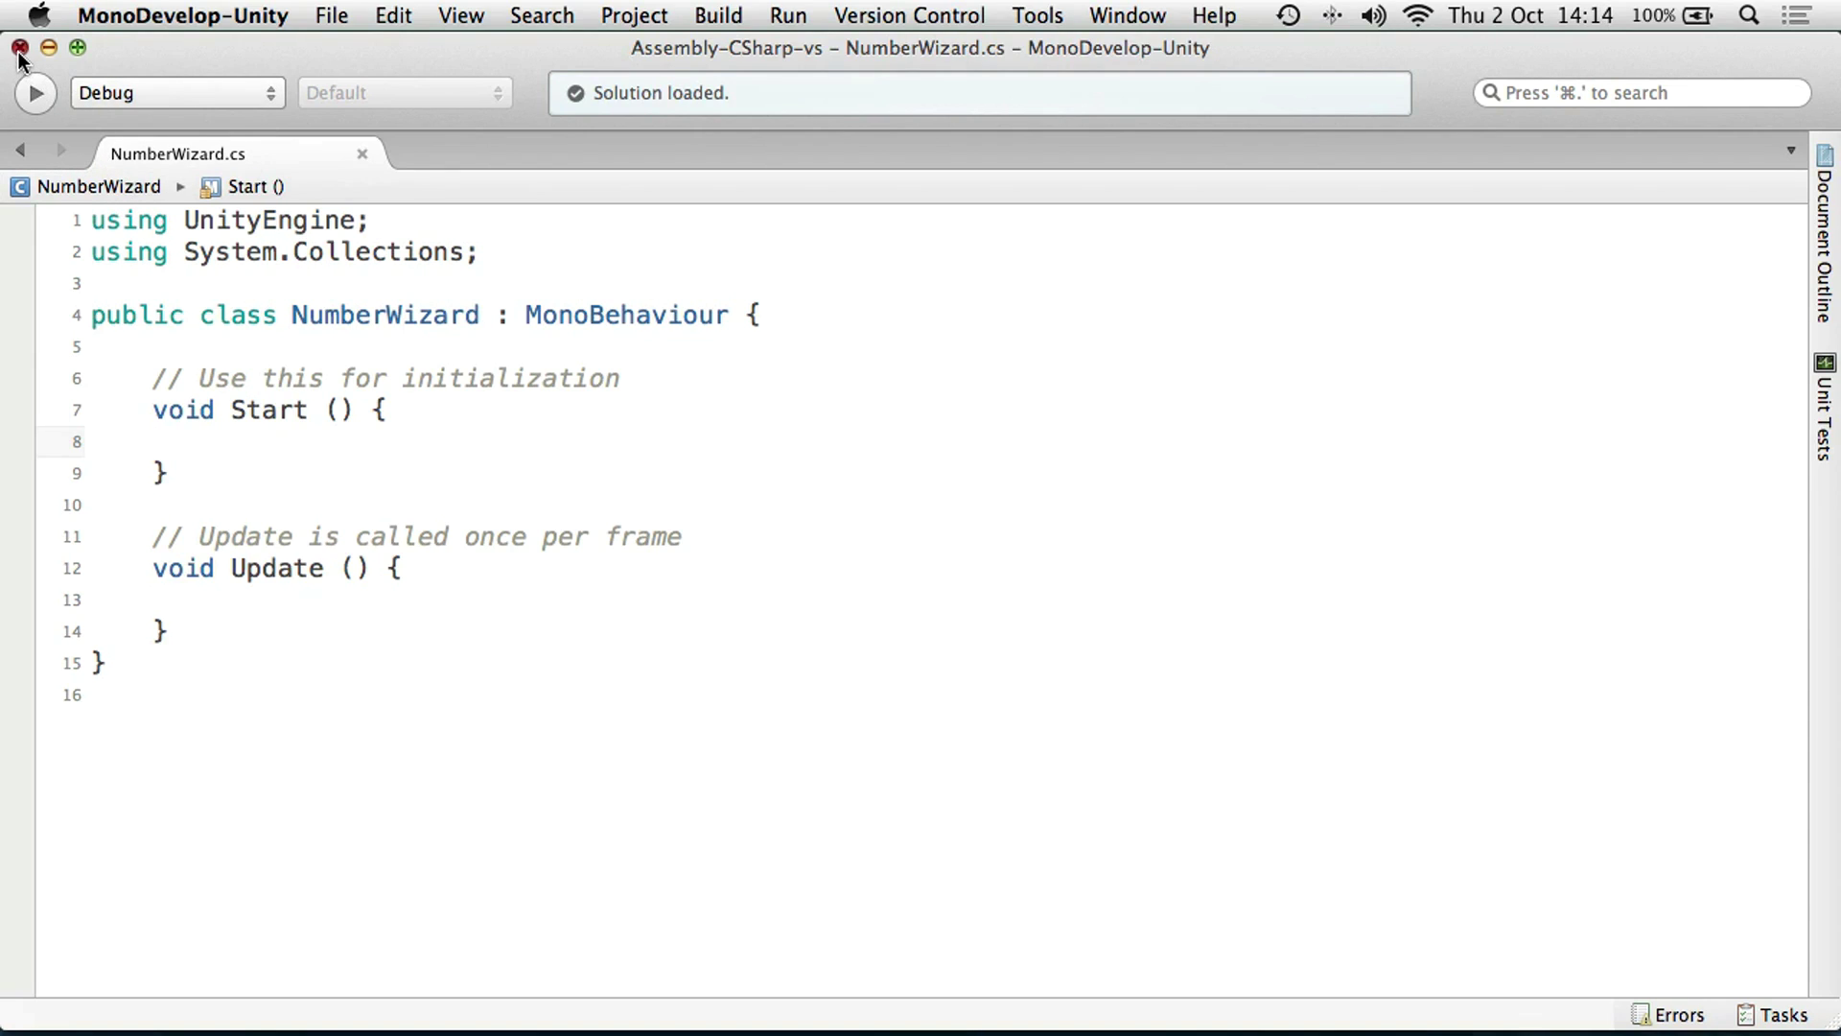
# Step: Close the MonoDevelop window and delete the NumberWizard script from the Assets folder of the Unity project
pyautogui.click(19, 50)
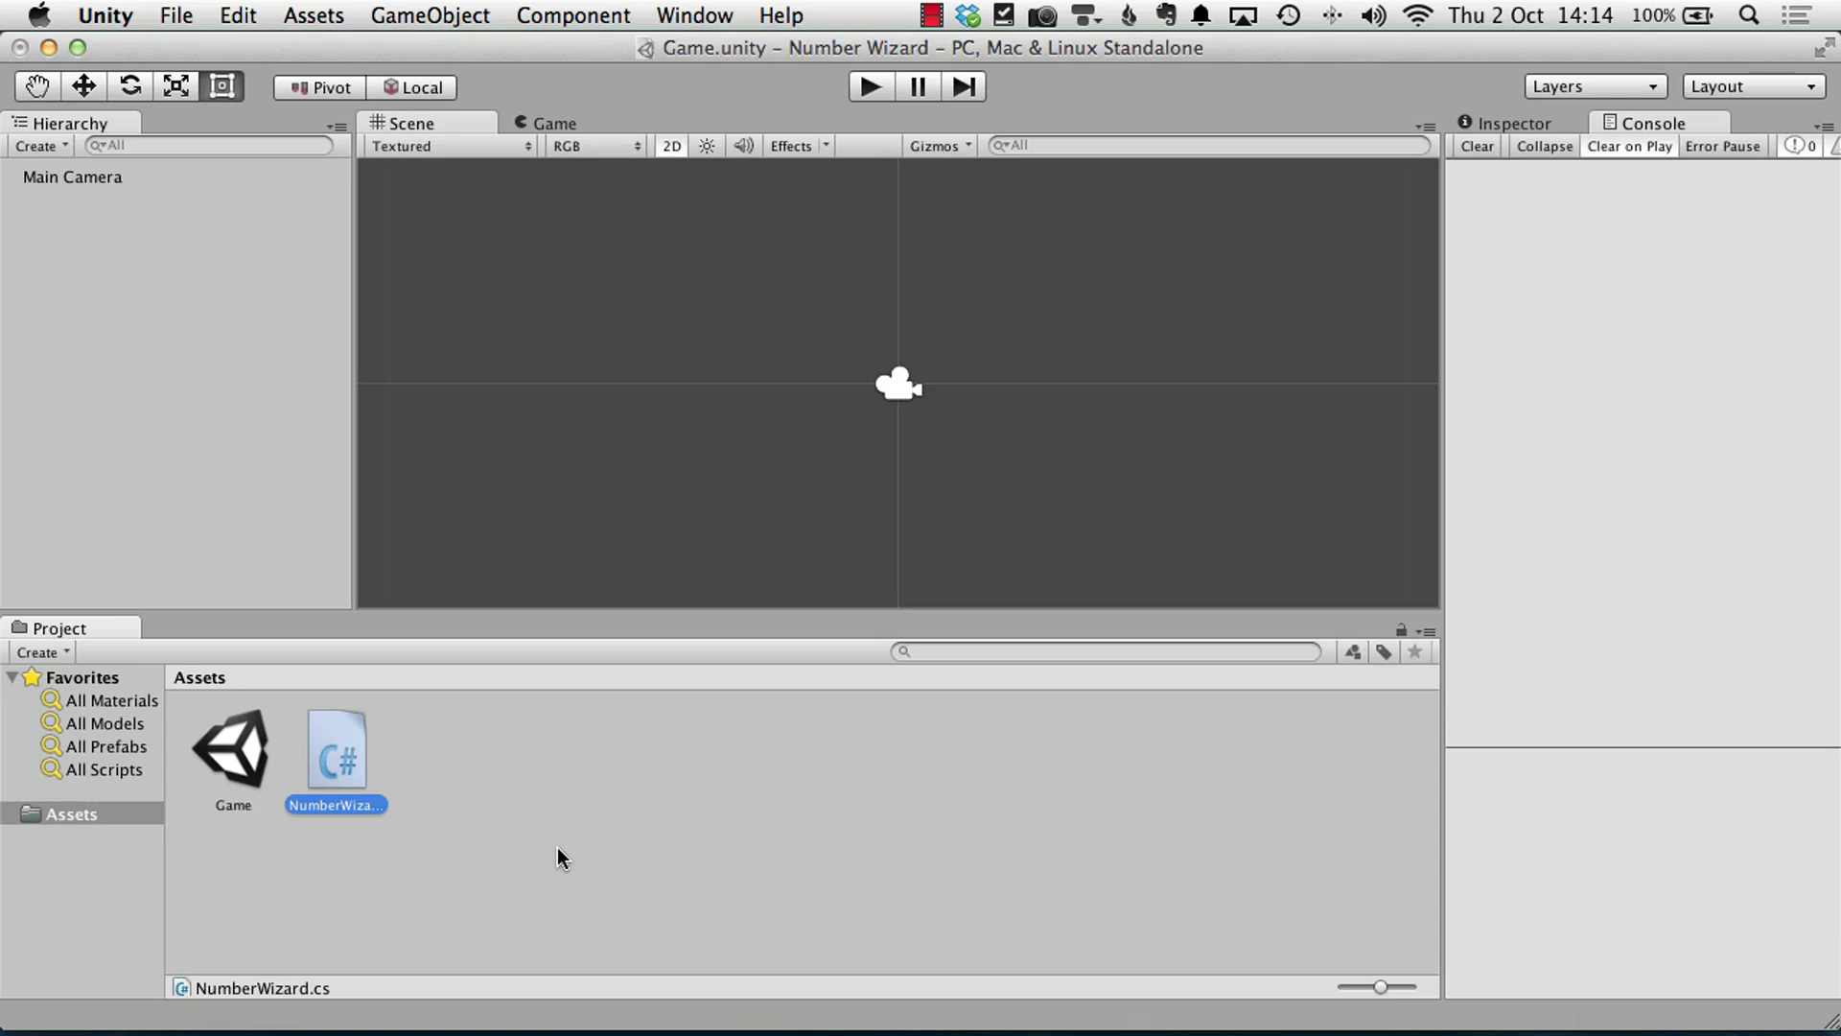
pyautogui.rightClick(351, 763)
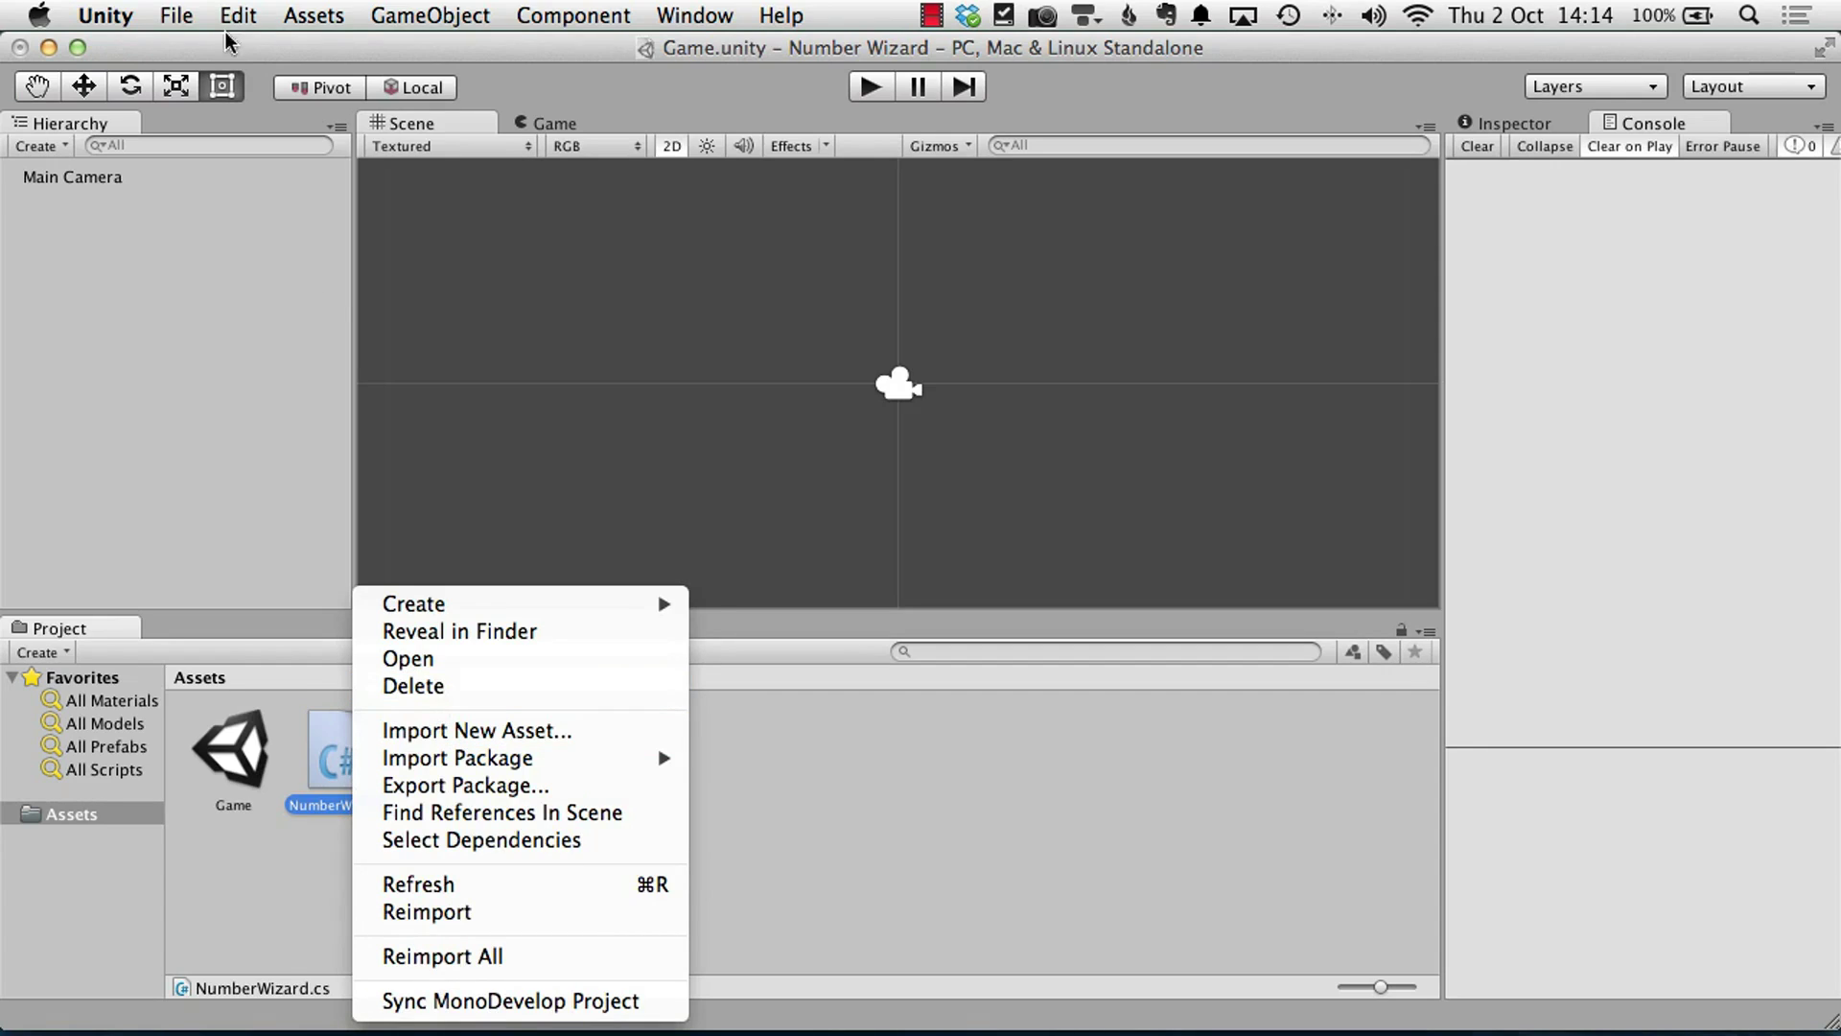
pyautogui.click(252, 8)
pyautogui.click(252, 9)
pyautogui.click(255, 10)
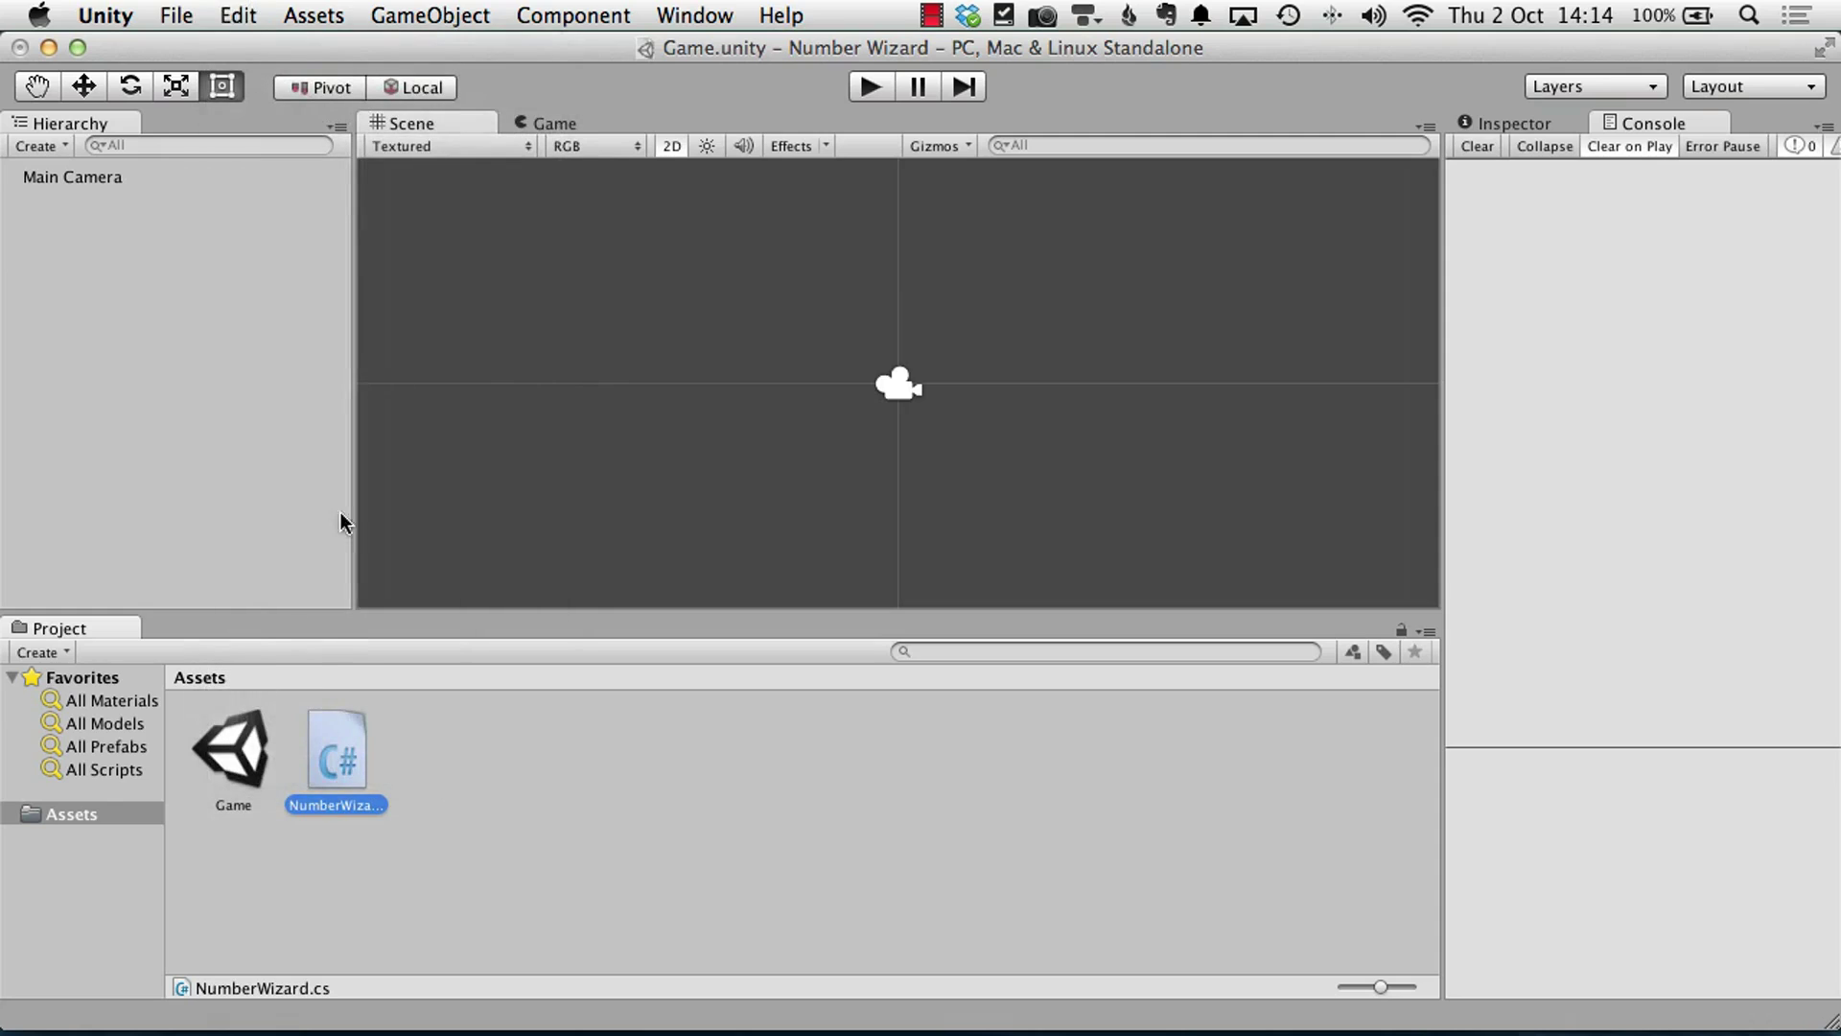
pyautogui.press('super+BackSpace')
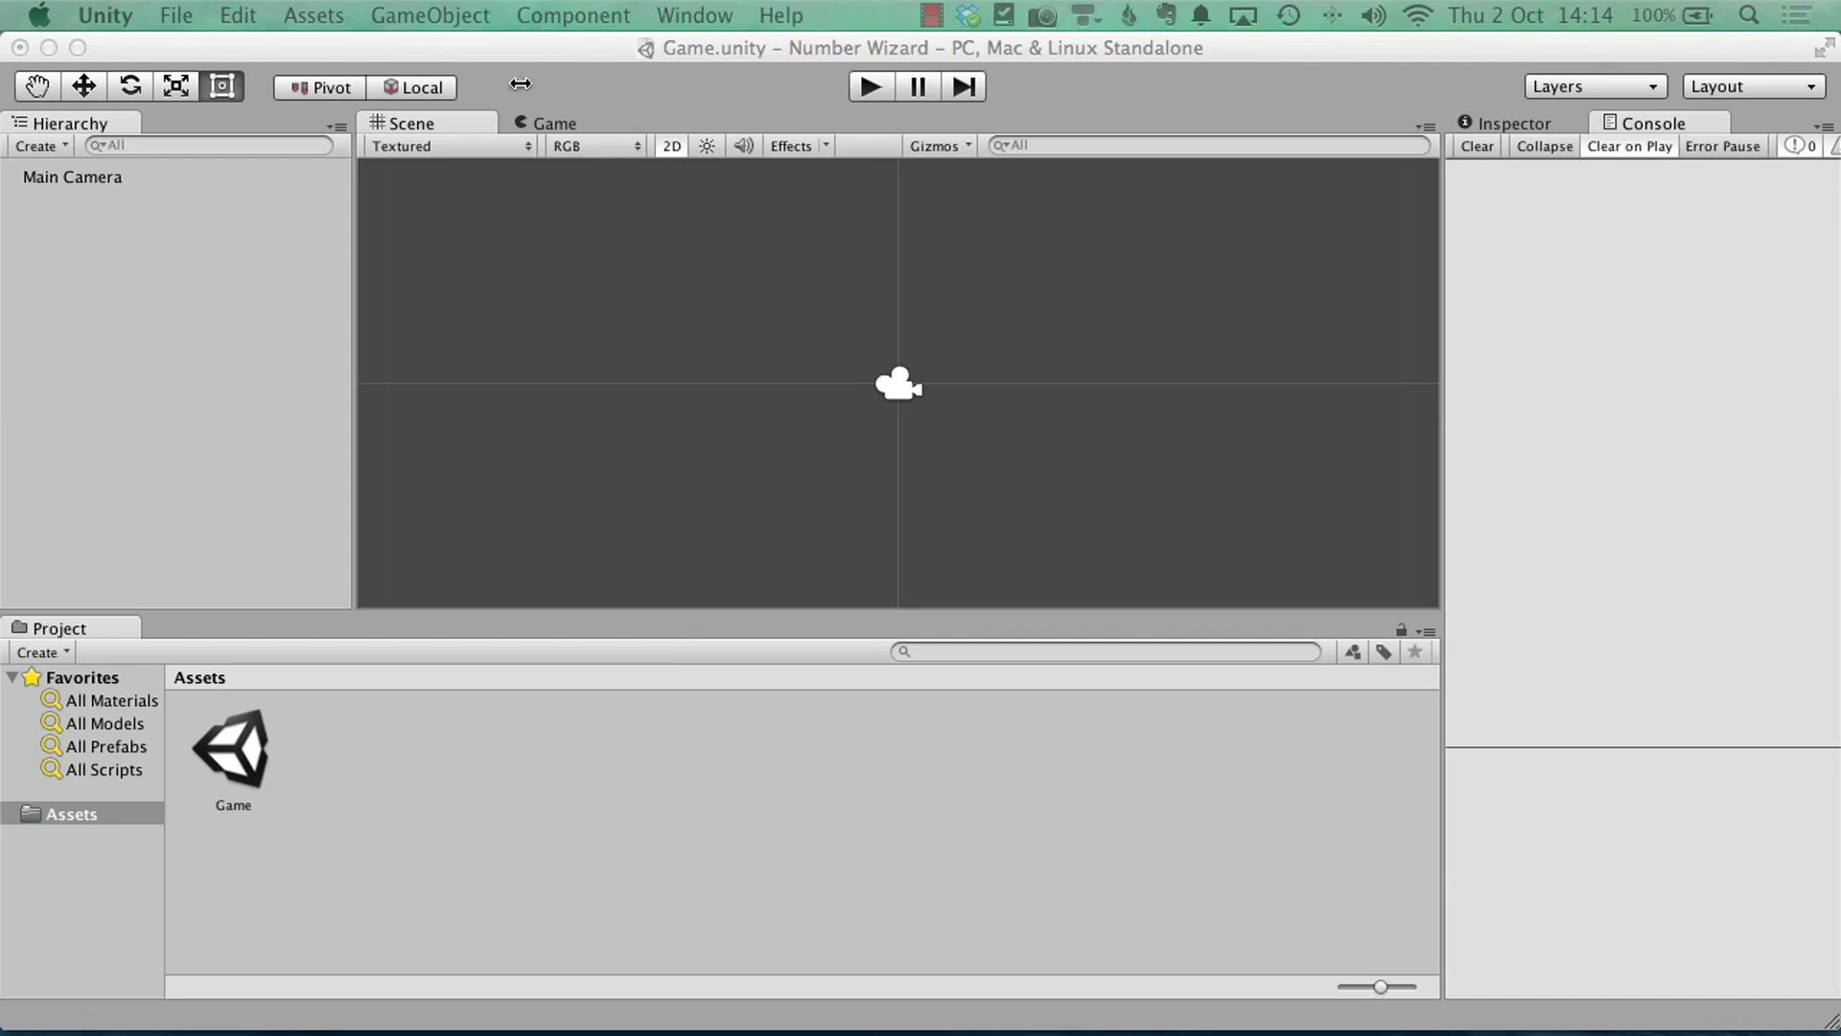
# Step: Switch the Scene view from 2D to the 3D perspective
pyautogui.click(575, 69)
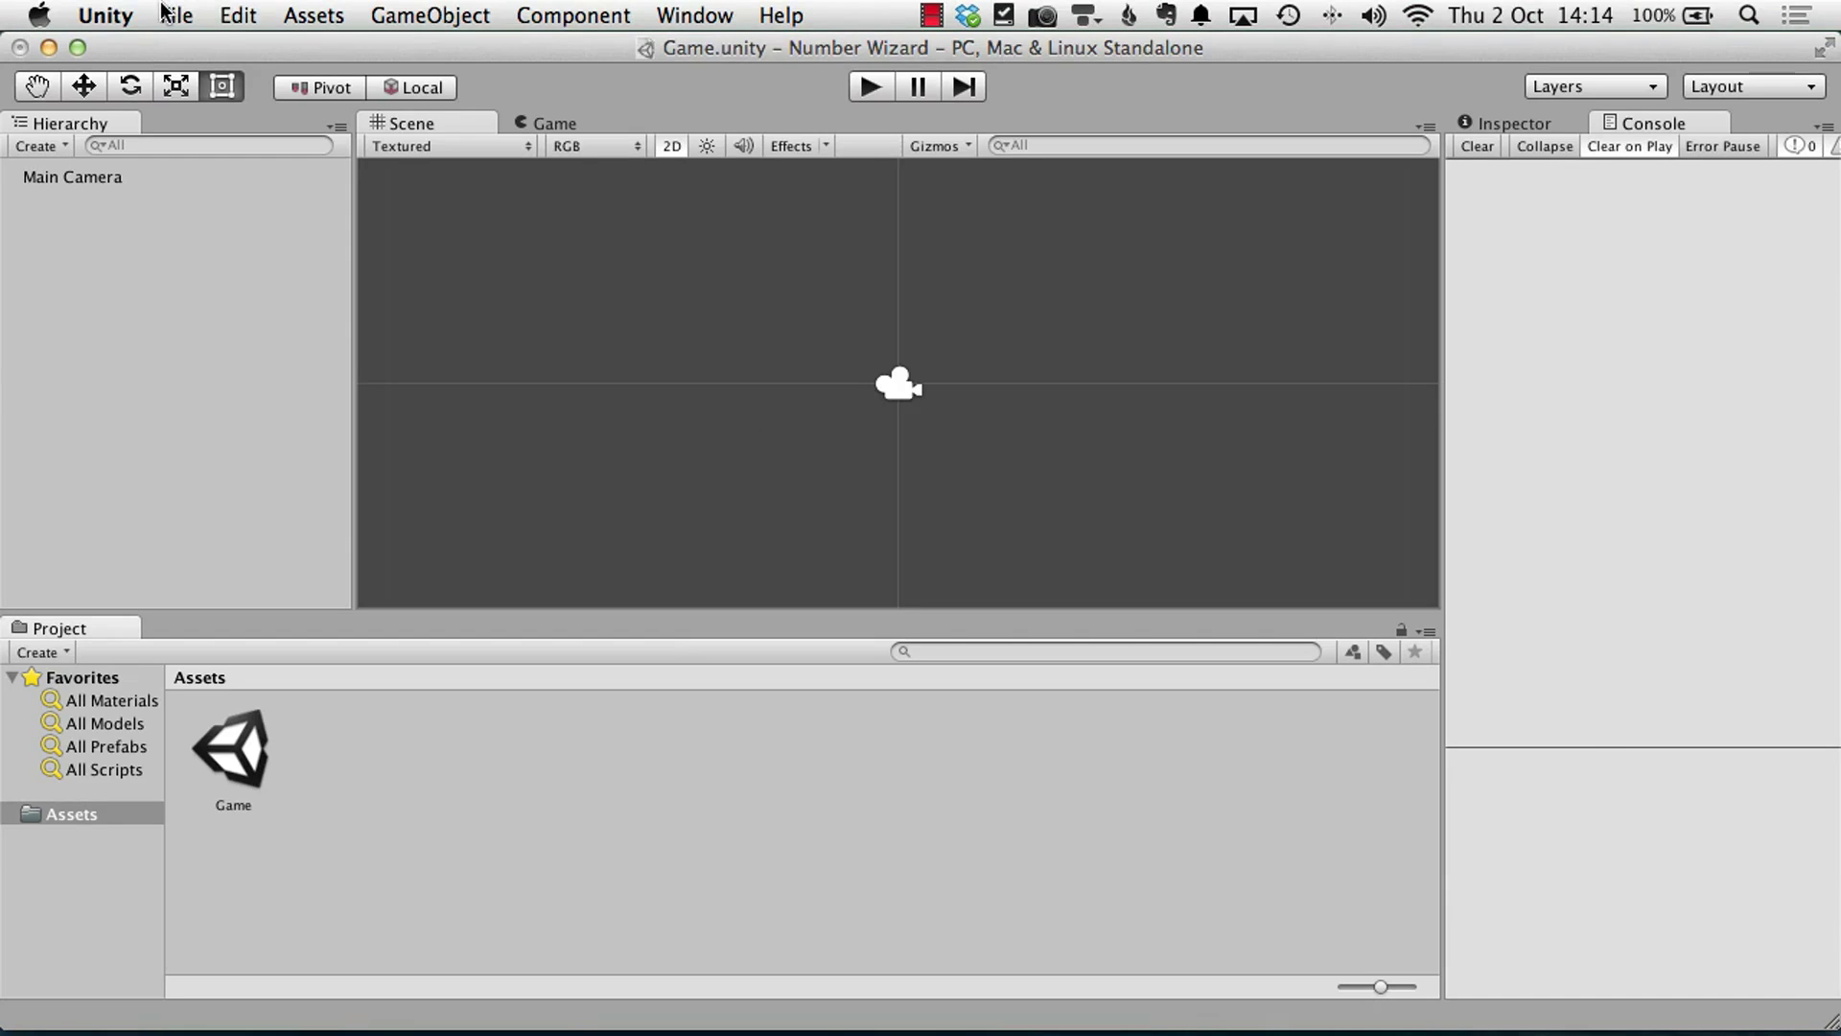
pyautogui.click(675, 146)
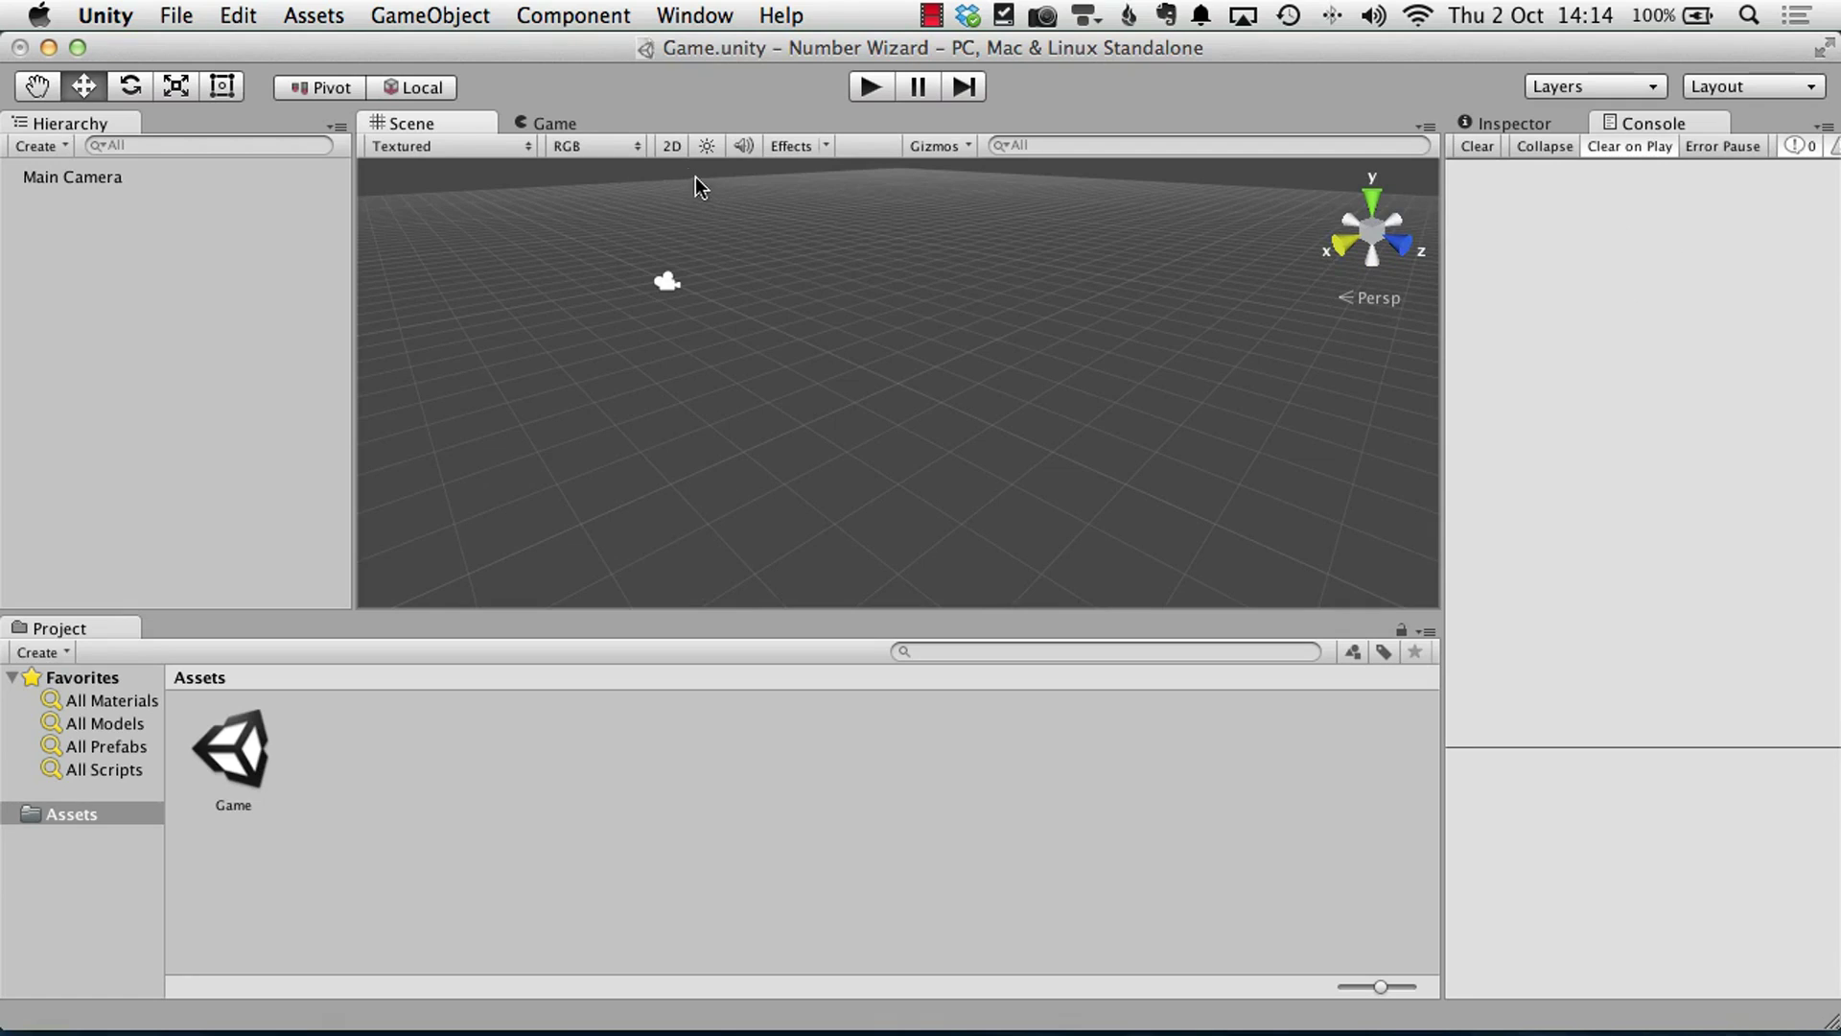
pyautogui.click(674, 150)
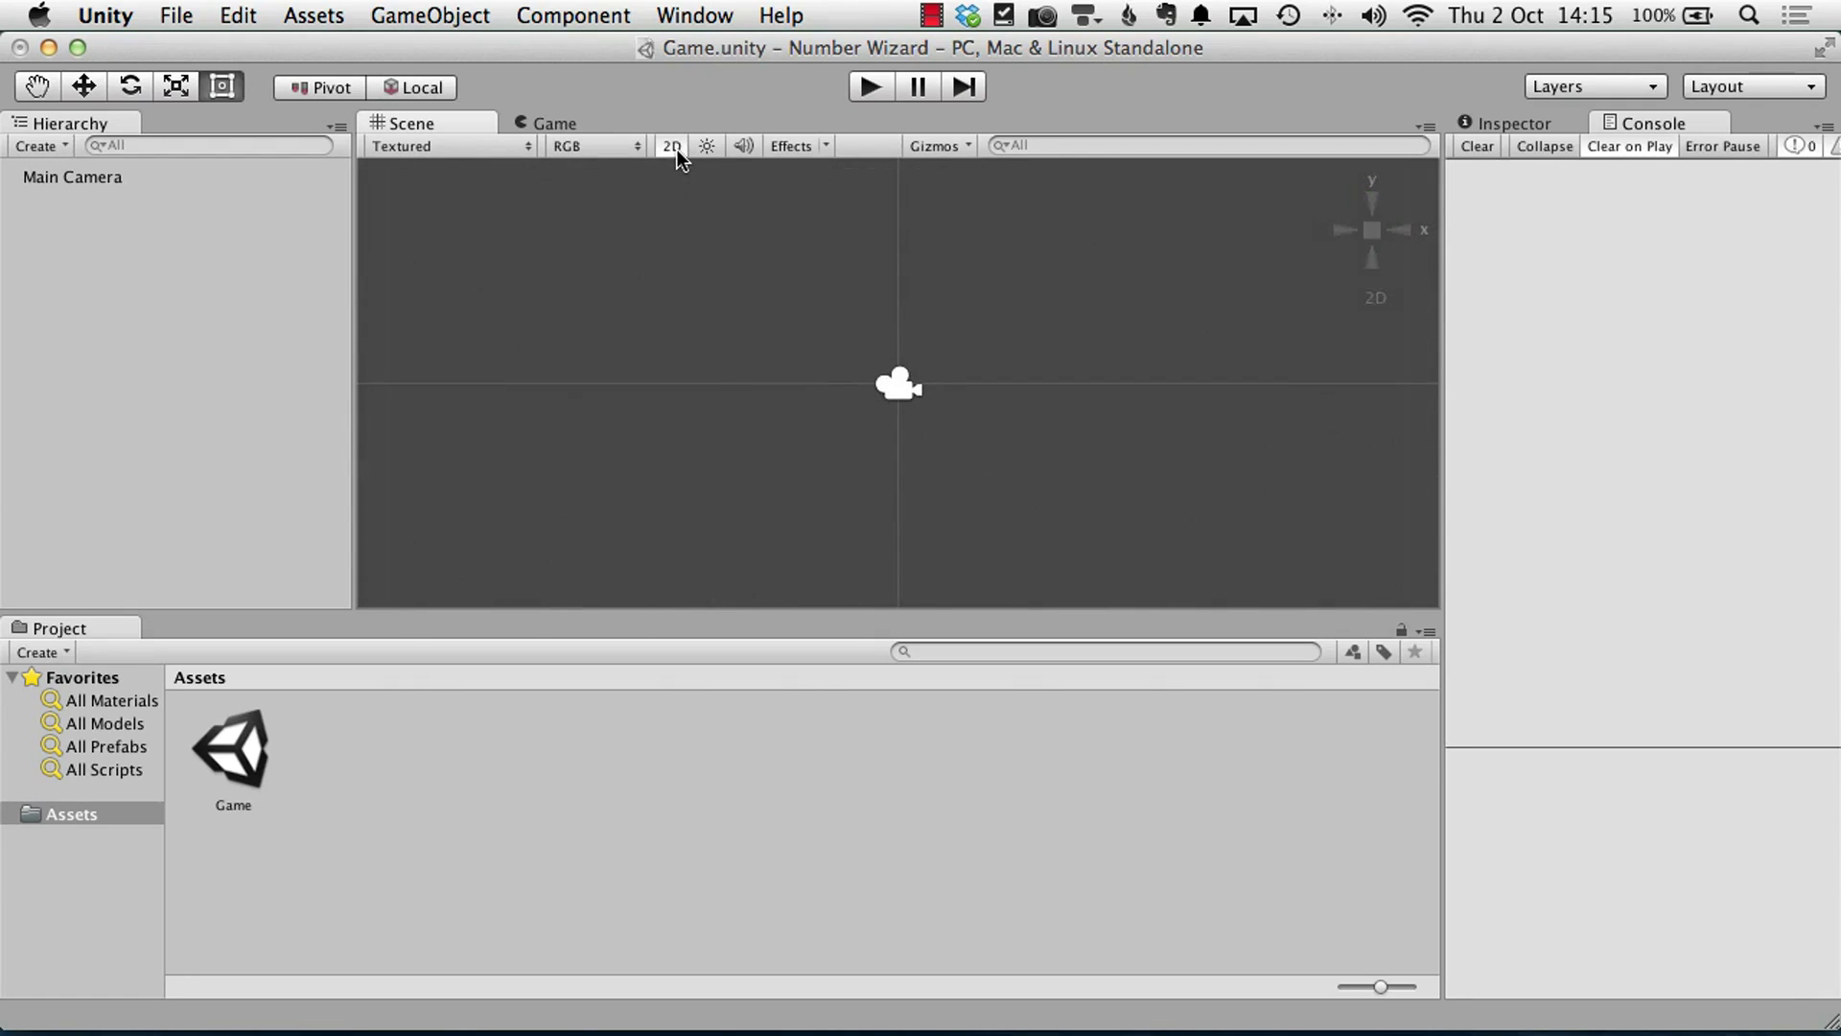
pyautogui.click(677, 148)
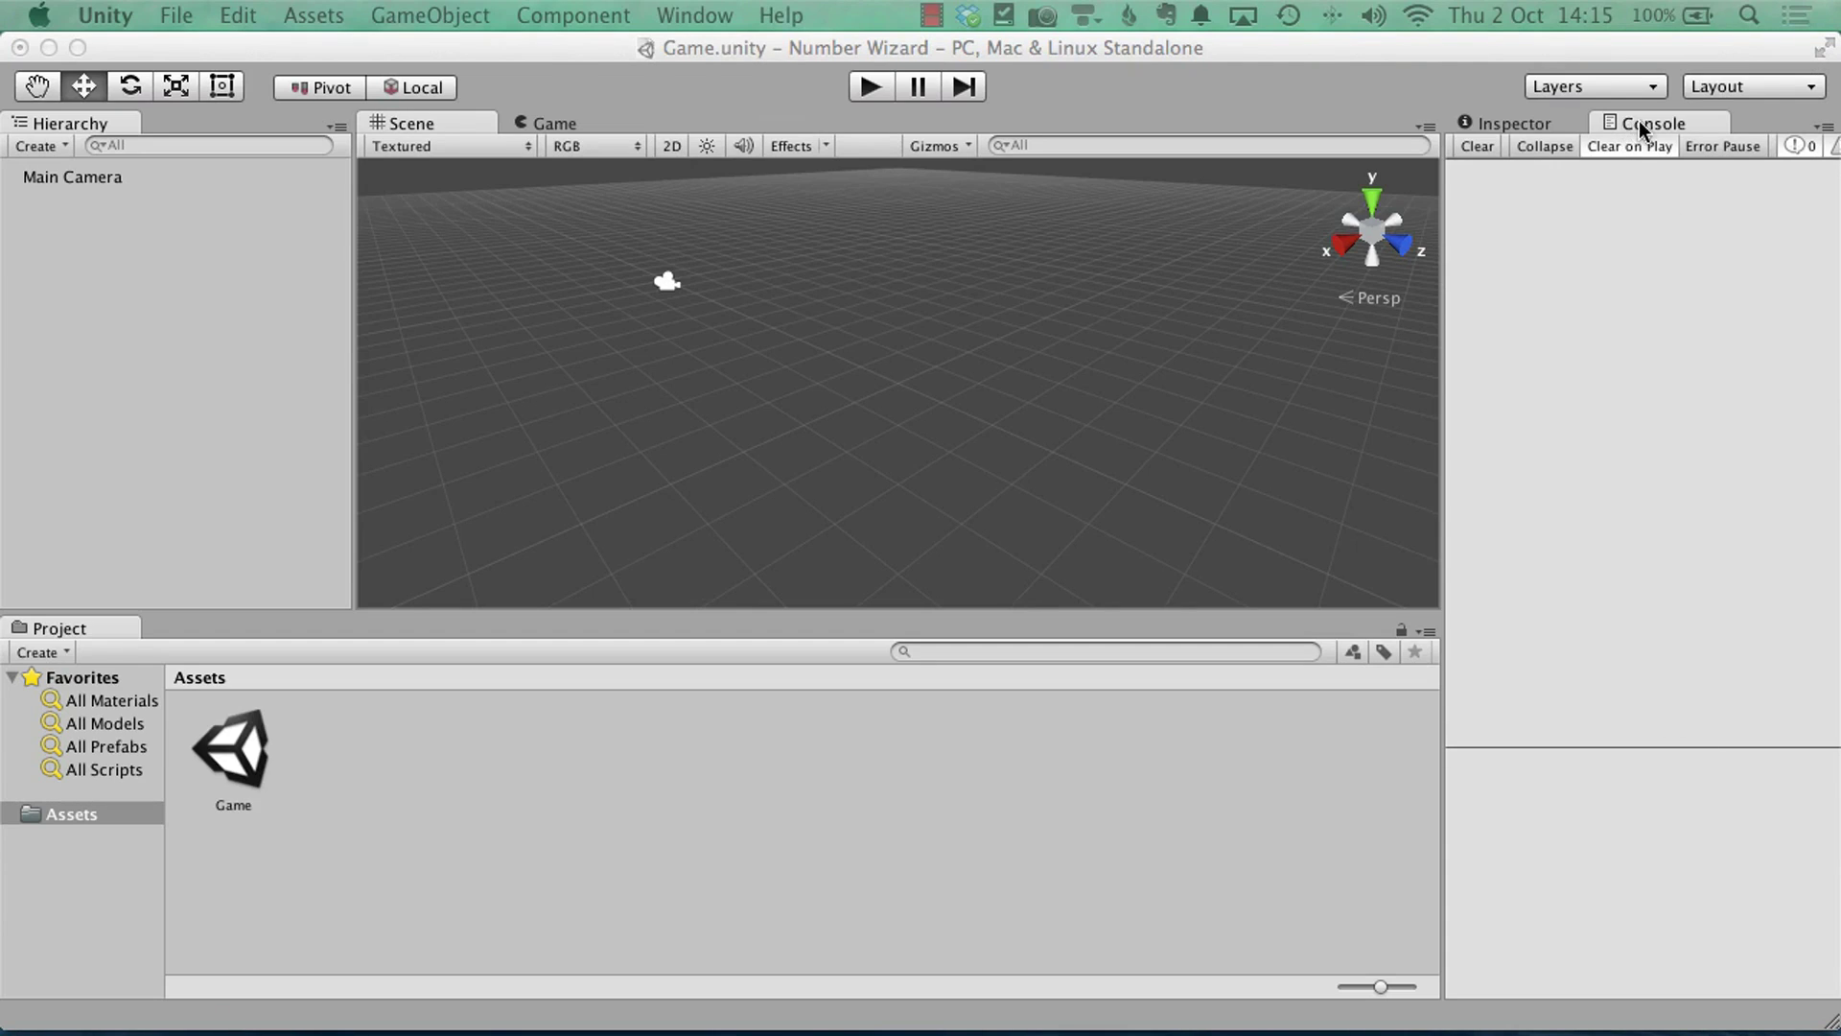
# Step: Dock the Console beside the Project panel and bring the project's assets back to the front
pyautogui.moveTo(1642, 123); pyautogui.dragTo(179, 629)
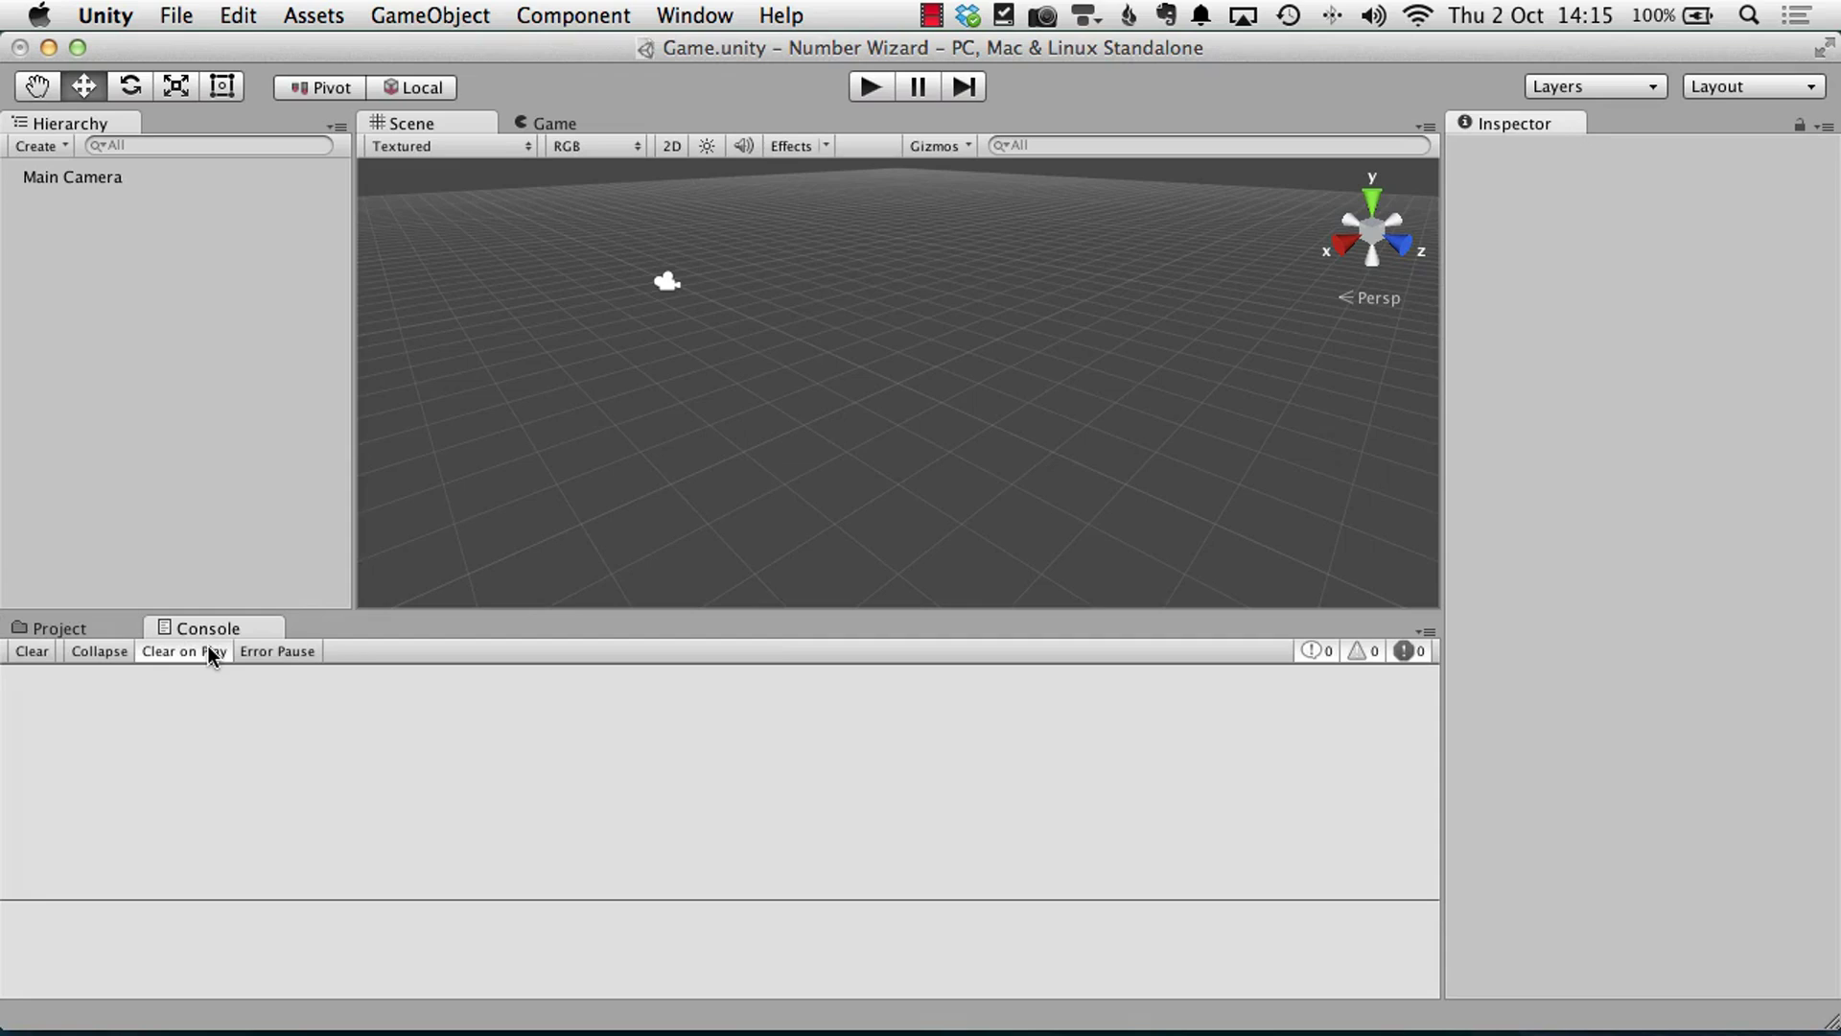
pyautogui.click(102, 630)
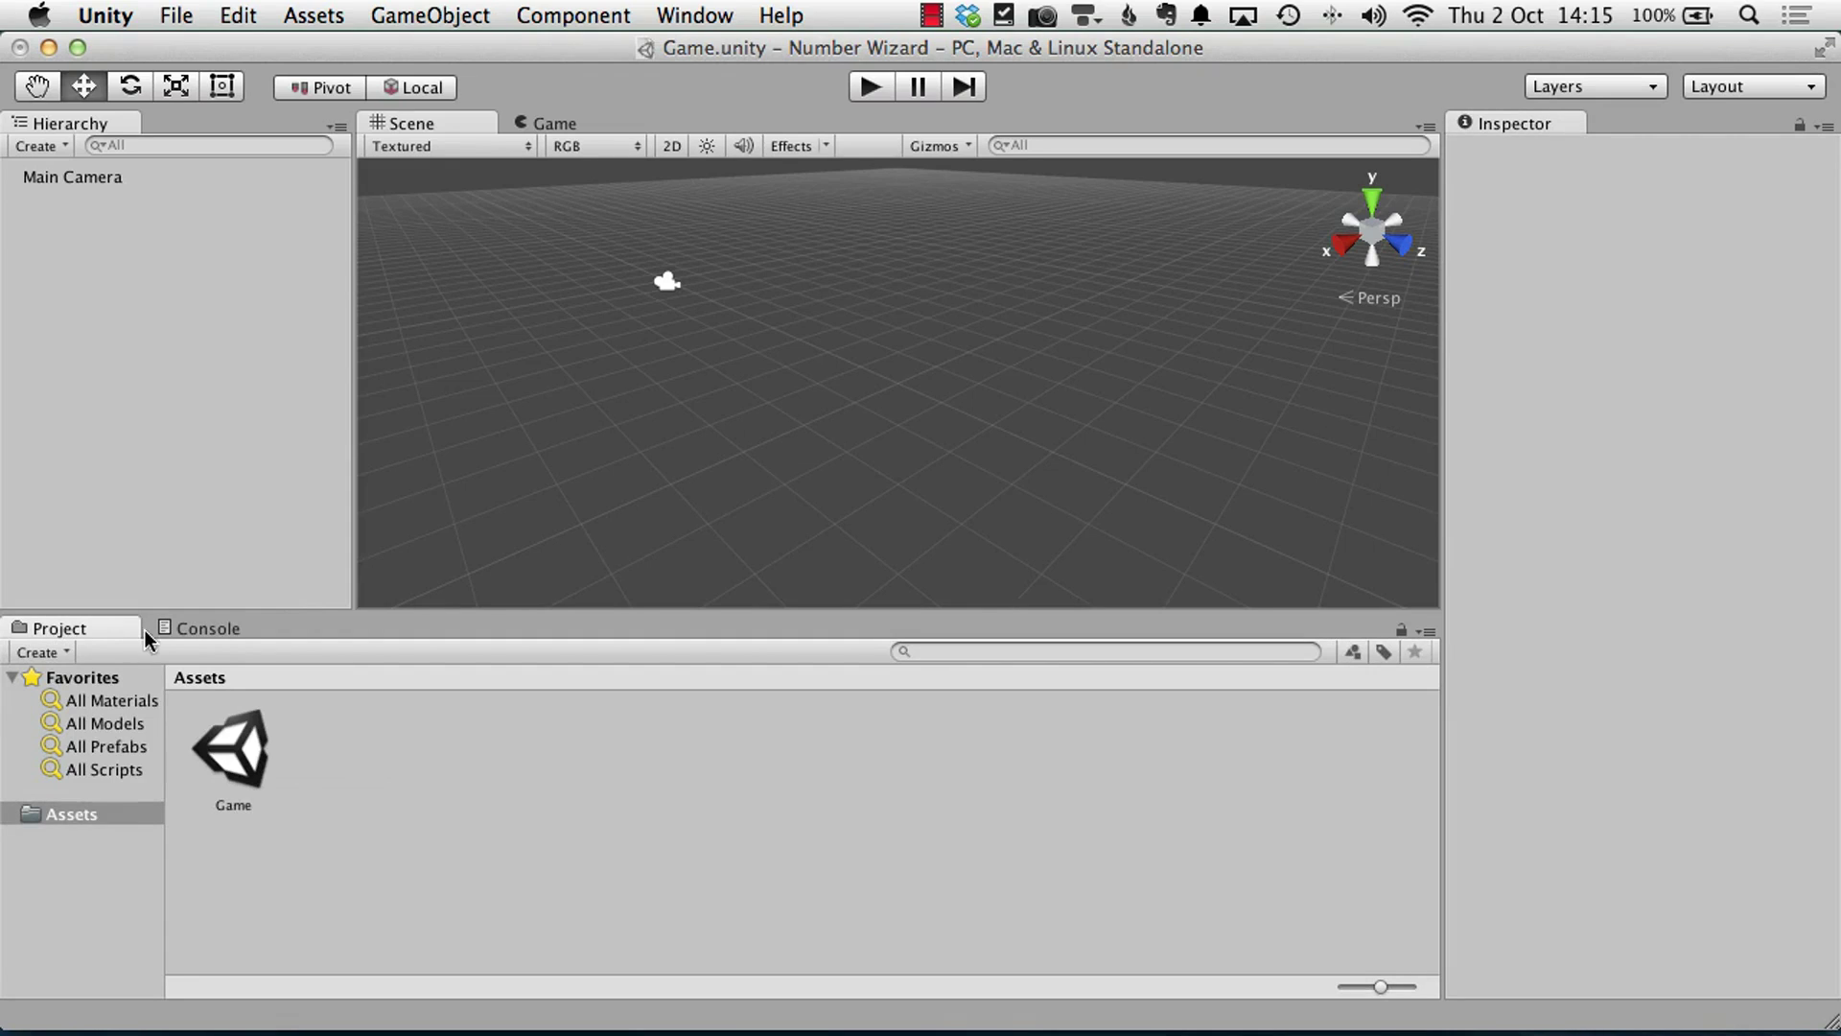
pyautogui.click(244, 629)
pyautogui.click(92, 629)
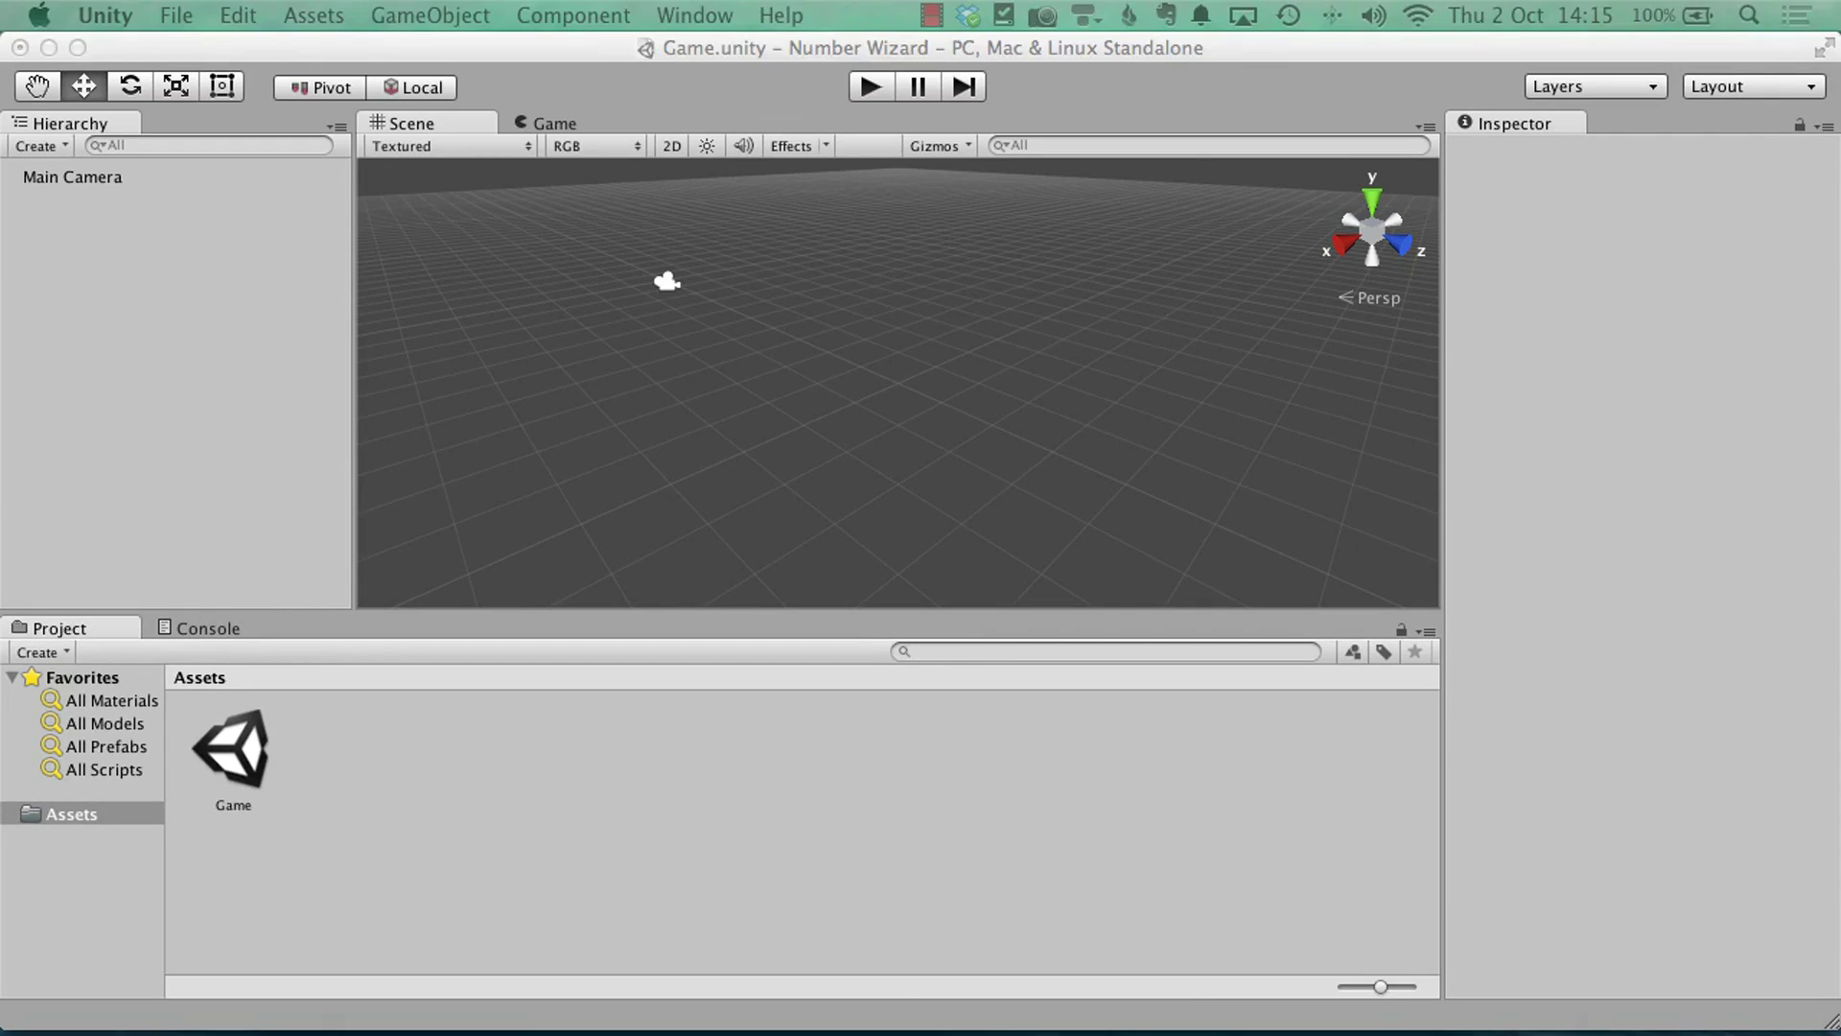
# Step: Rename the Game scene asset as Main
pyautogui.rightClick(241, 811)
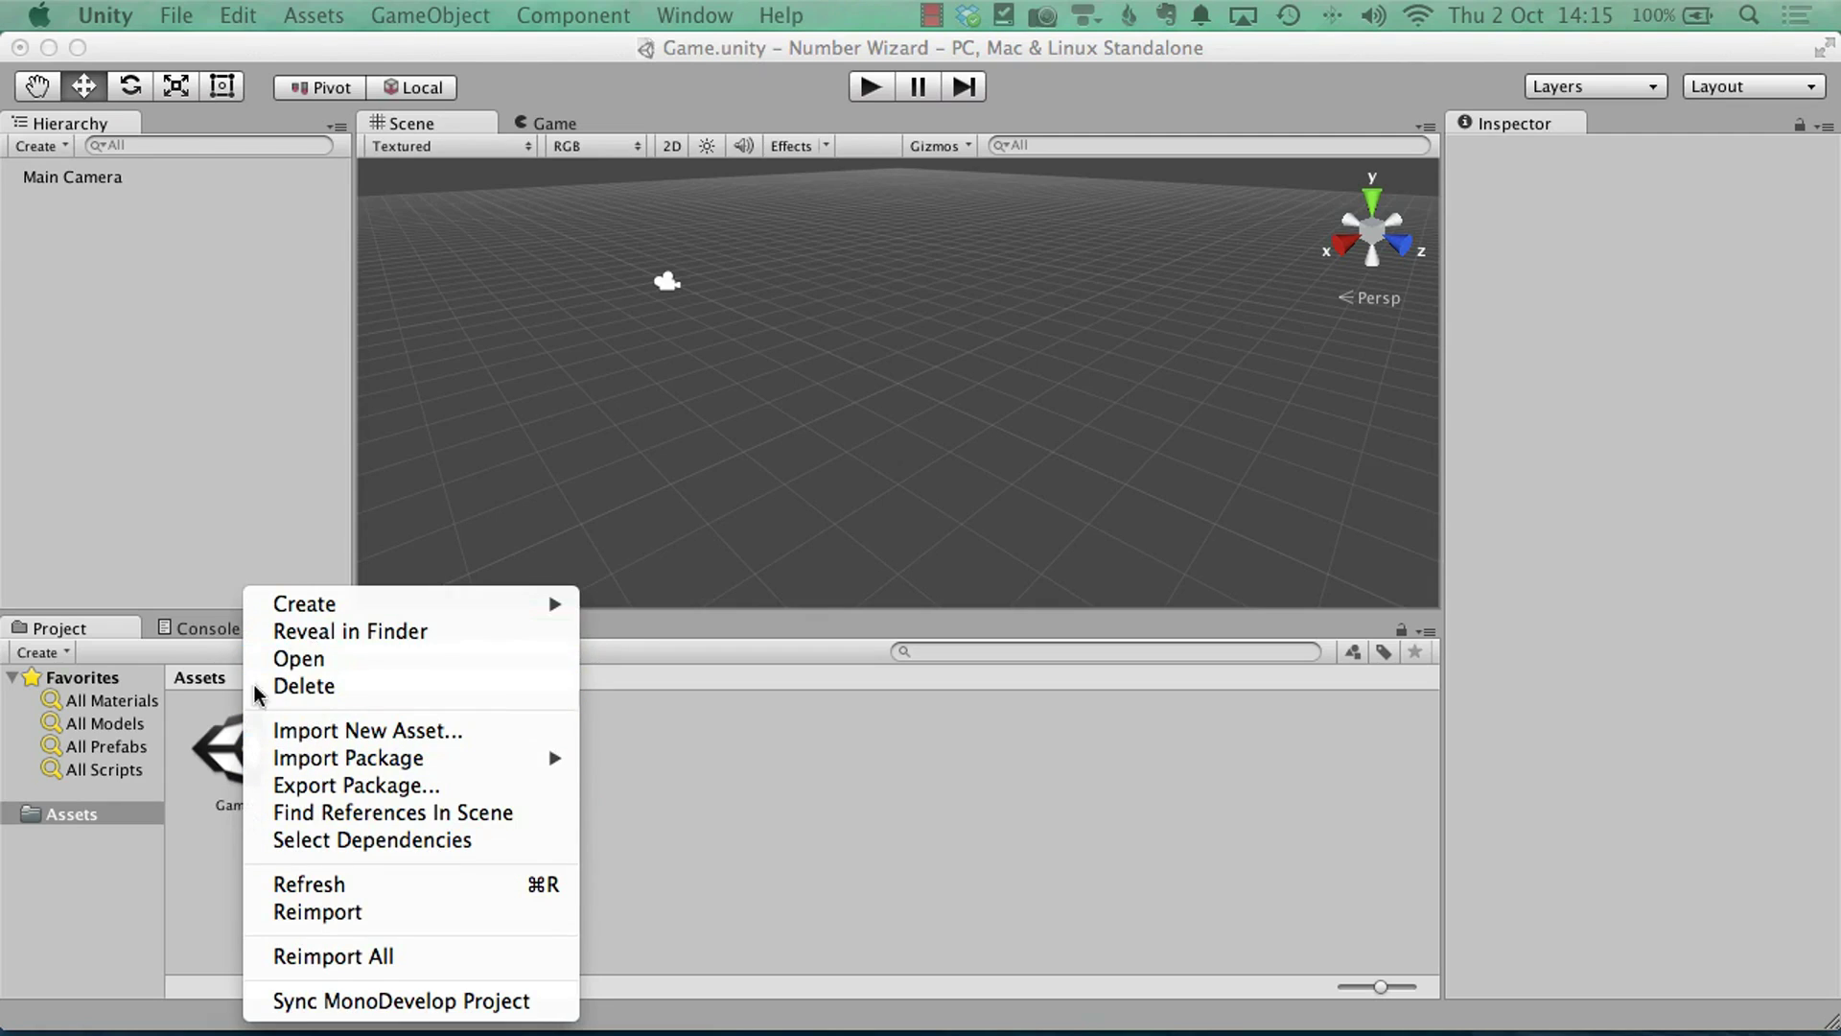
pyautogui.click(227, 806)
pyautogui.click(225, 805)
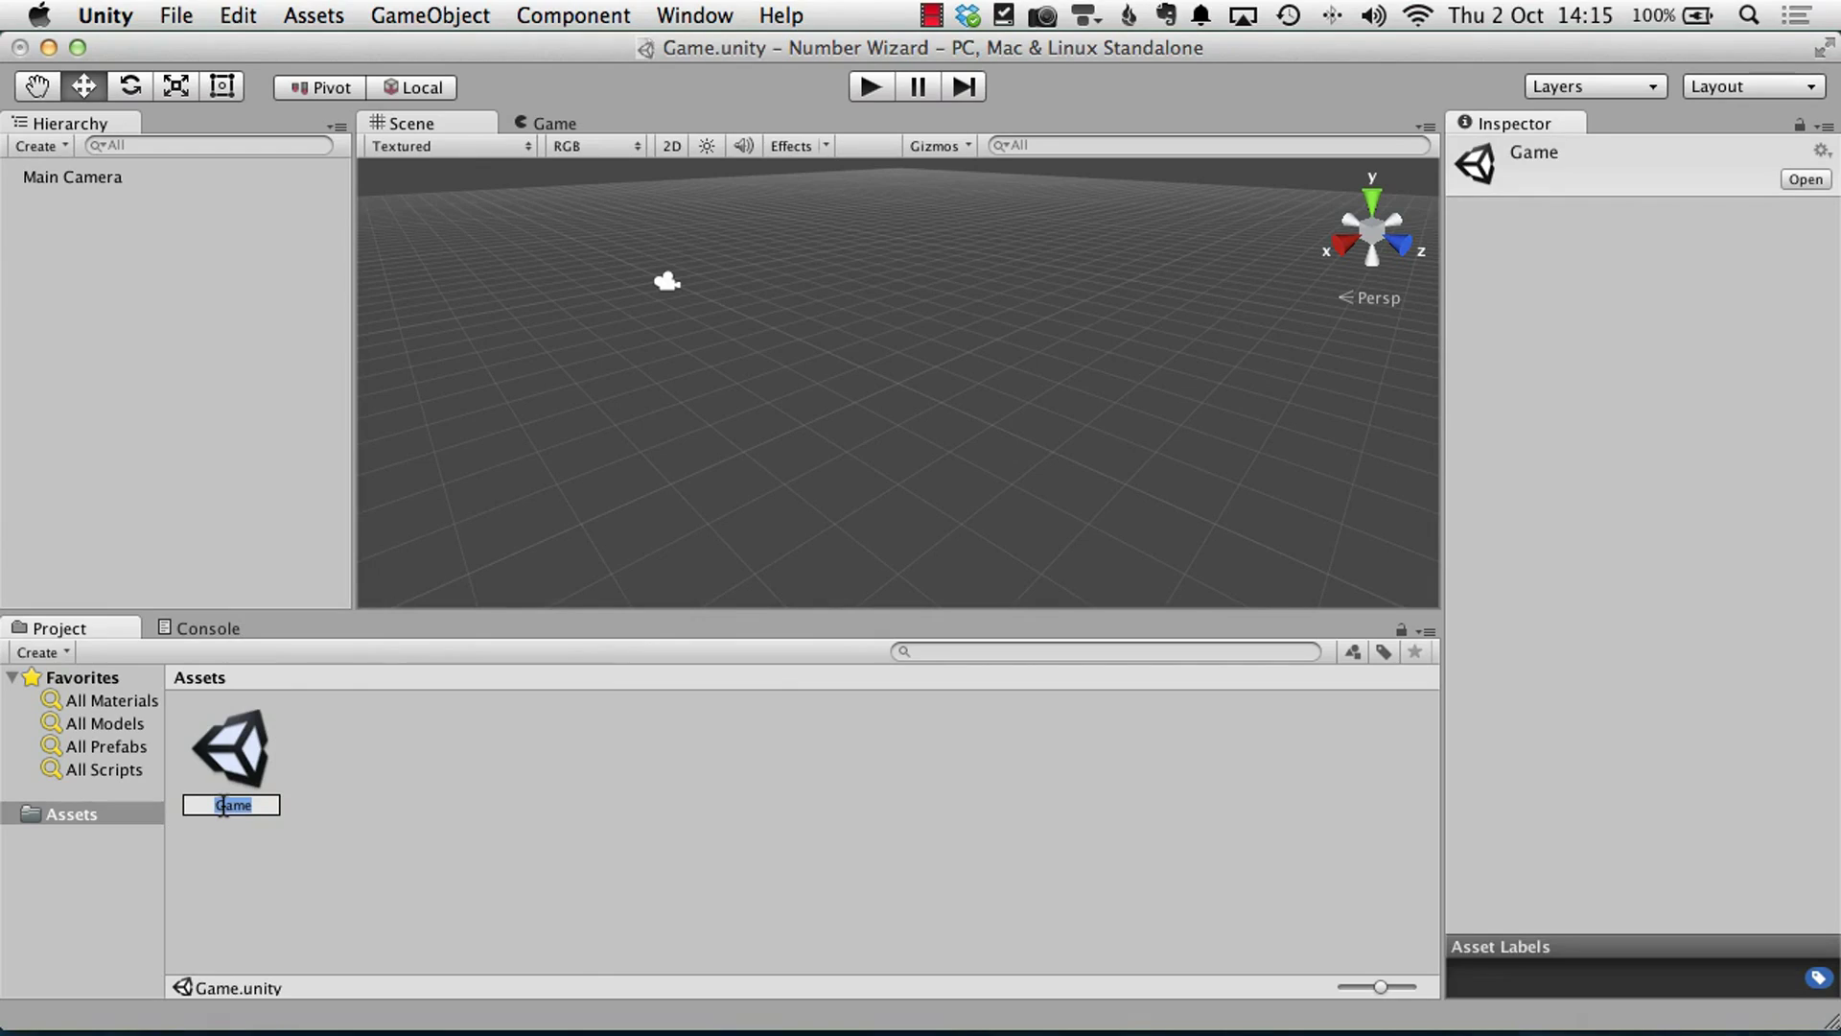
pyautogui.write('Main')
pyautogui.press('Return')
pyautogui.click(445, 798)
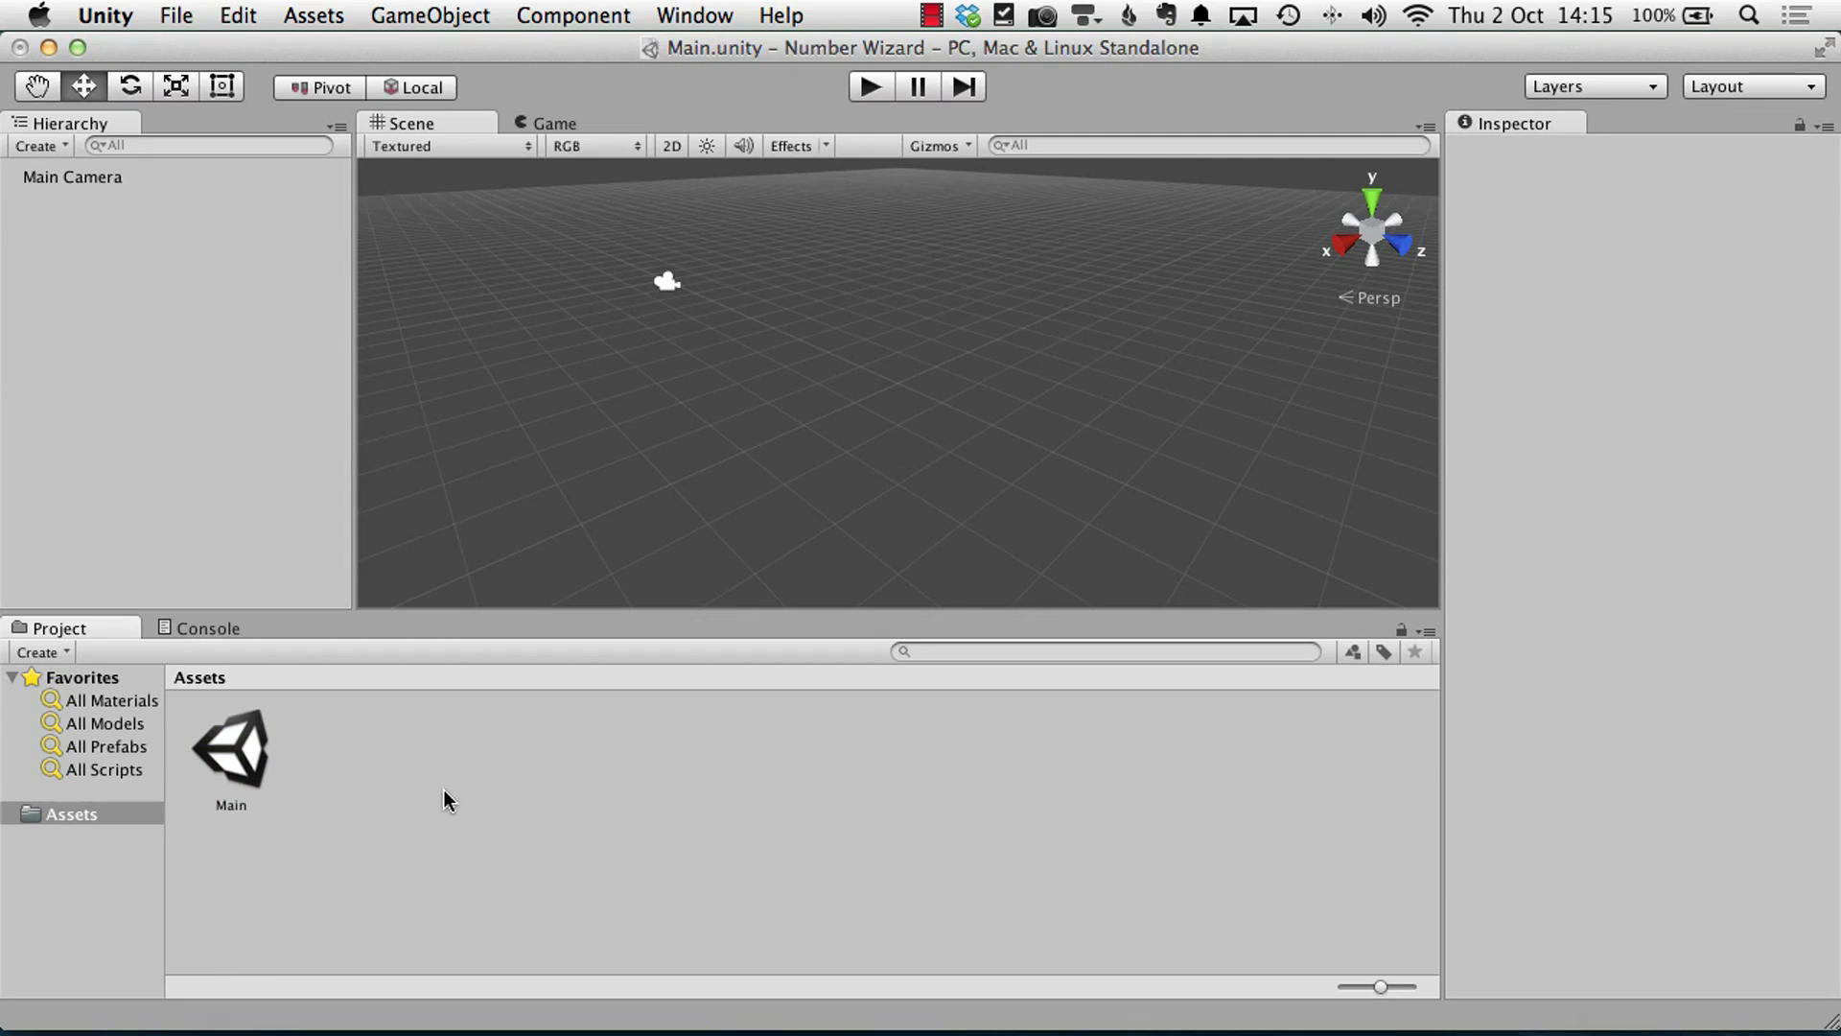
pyautogui.click(249, 754)
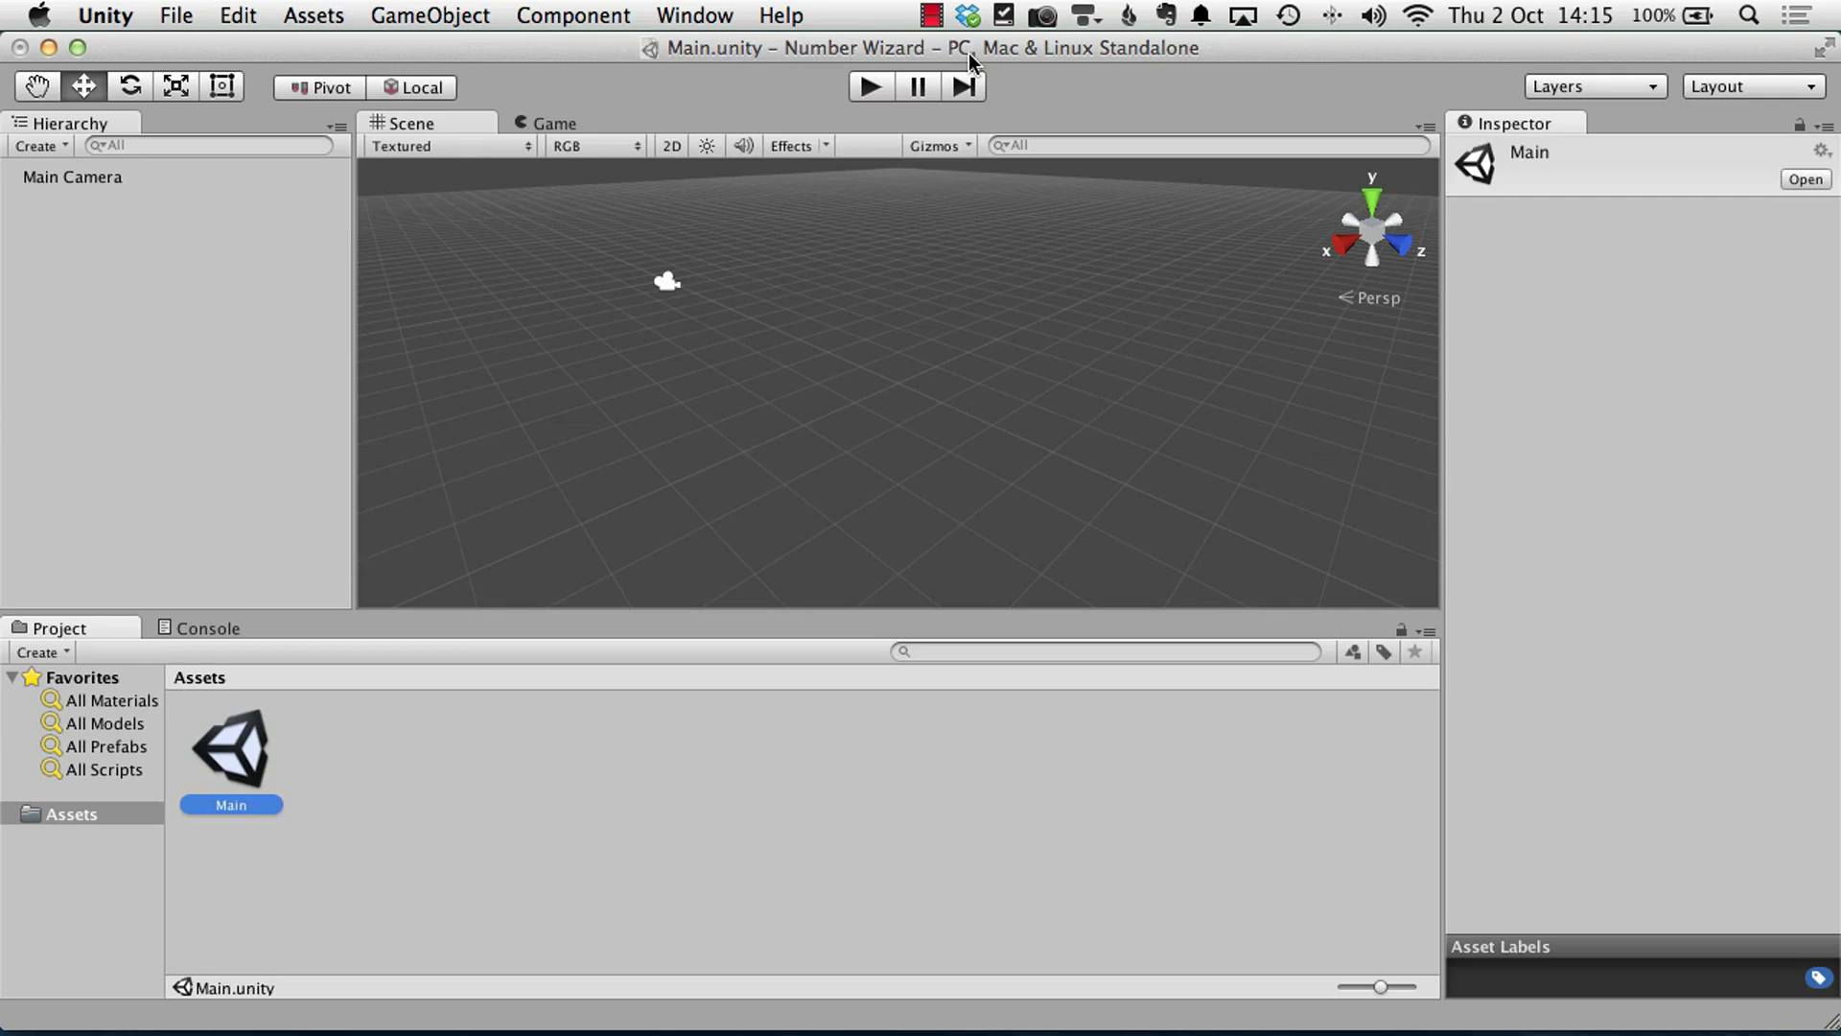
pyautogui.click(548, 840)
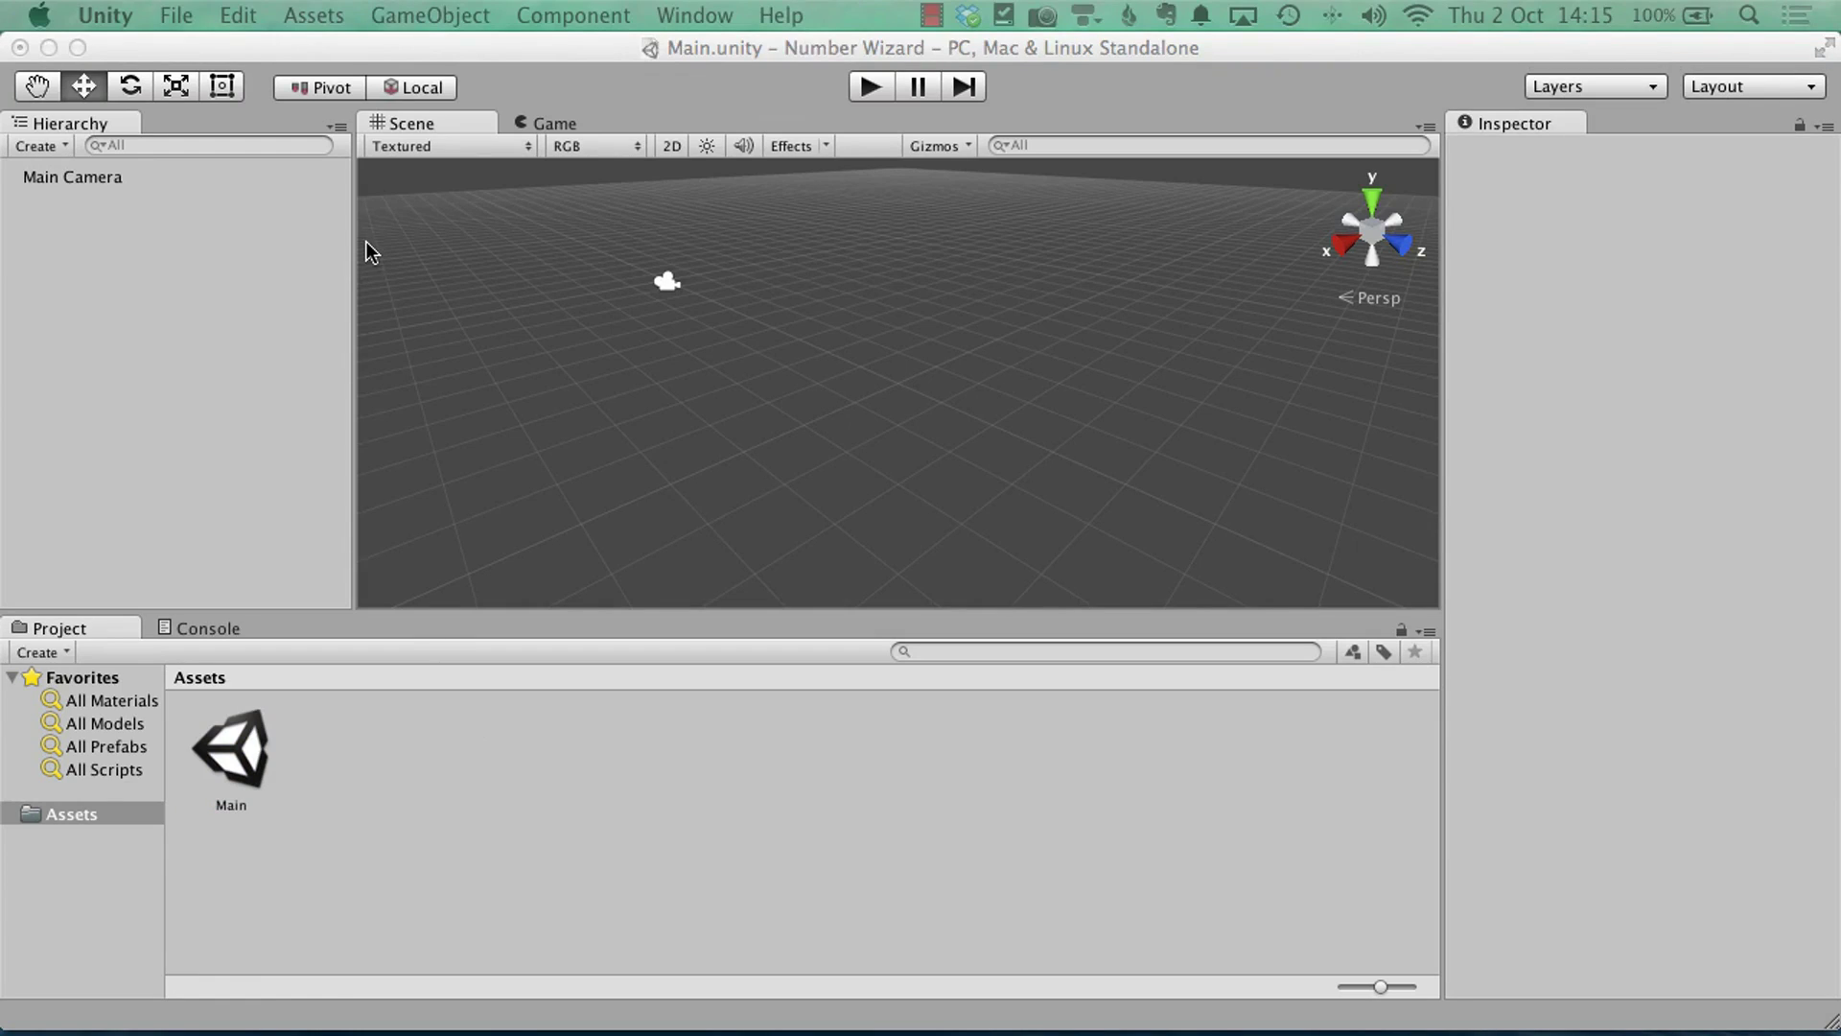
# Step: Save the Main scene and the project
pyautogui.click(217, 56)
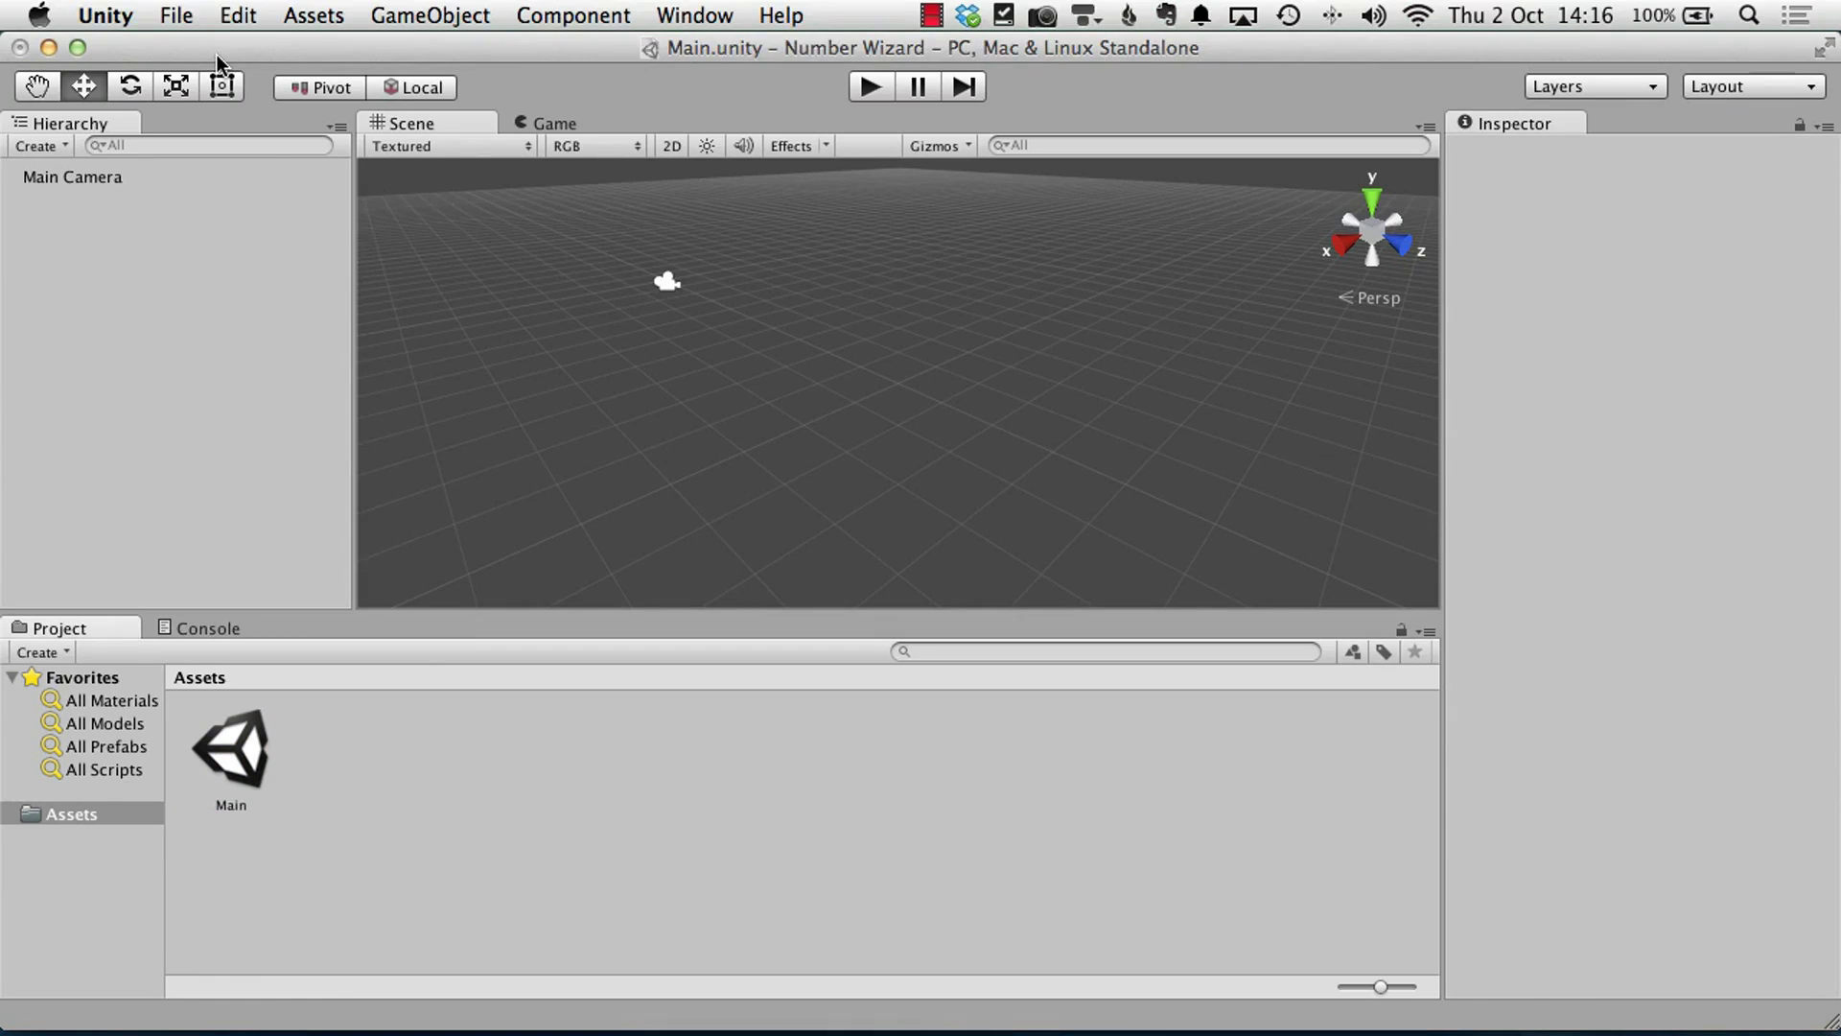
pyautogui.click(190, 12)
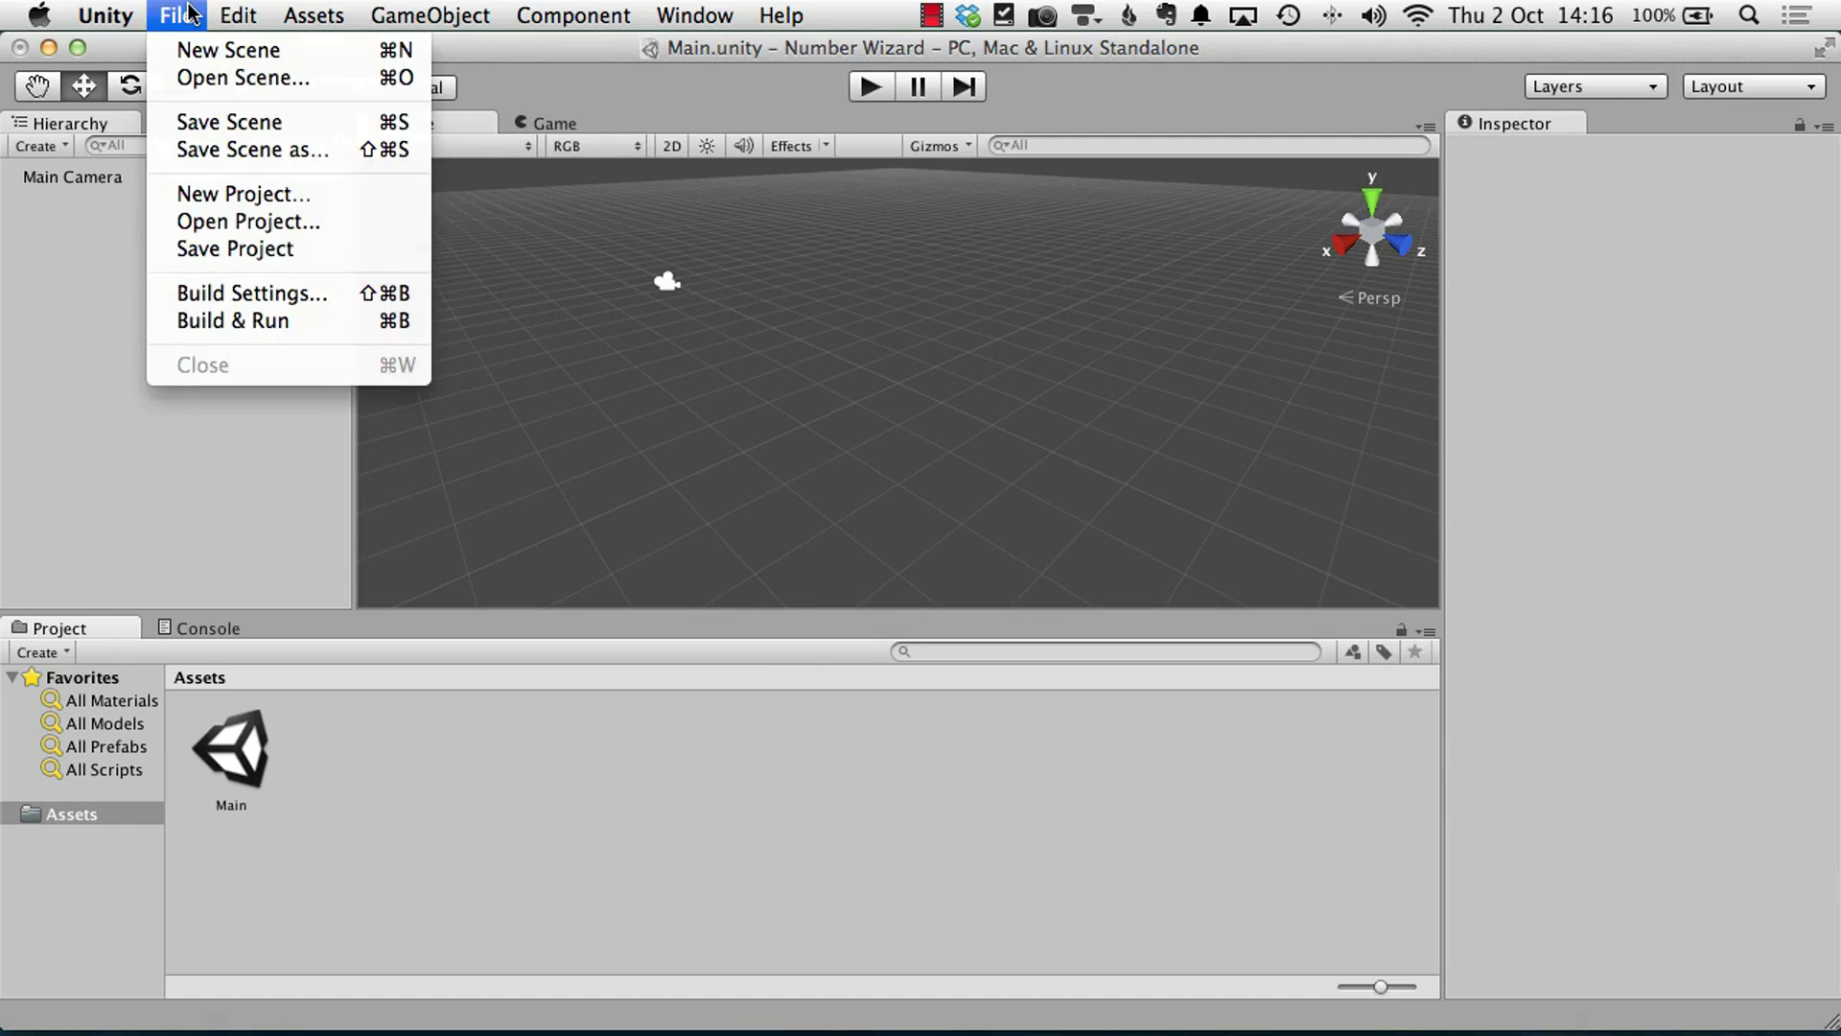
pyautogui.click(288, 124)
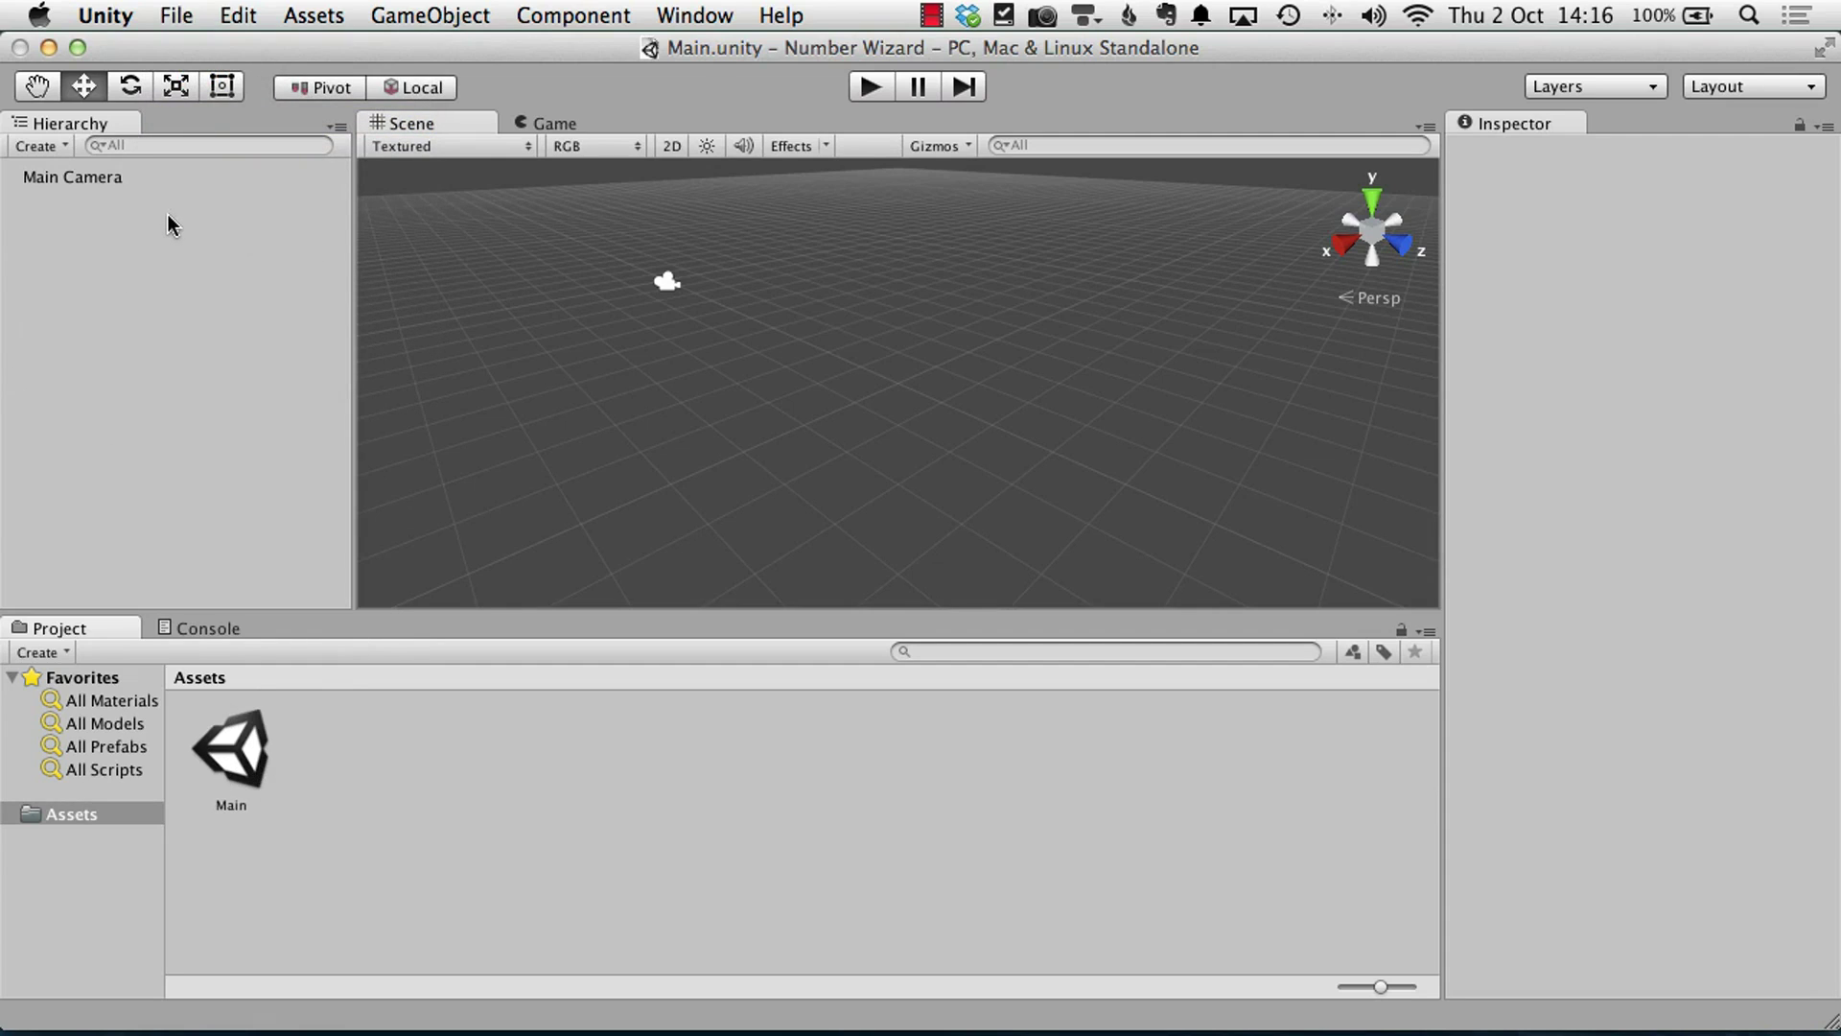
pyautogui.click(176, 16)
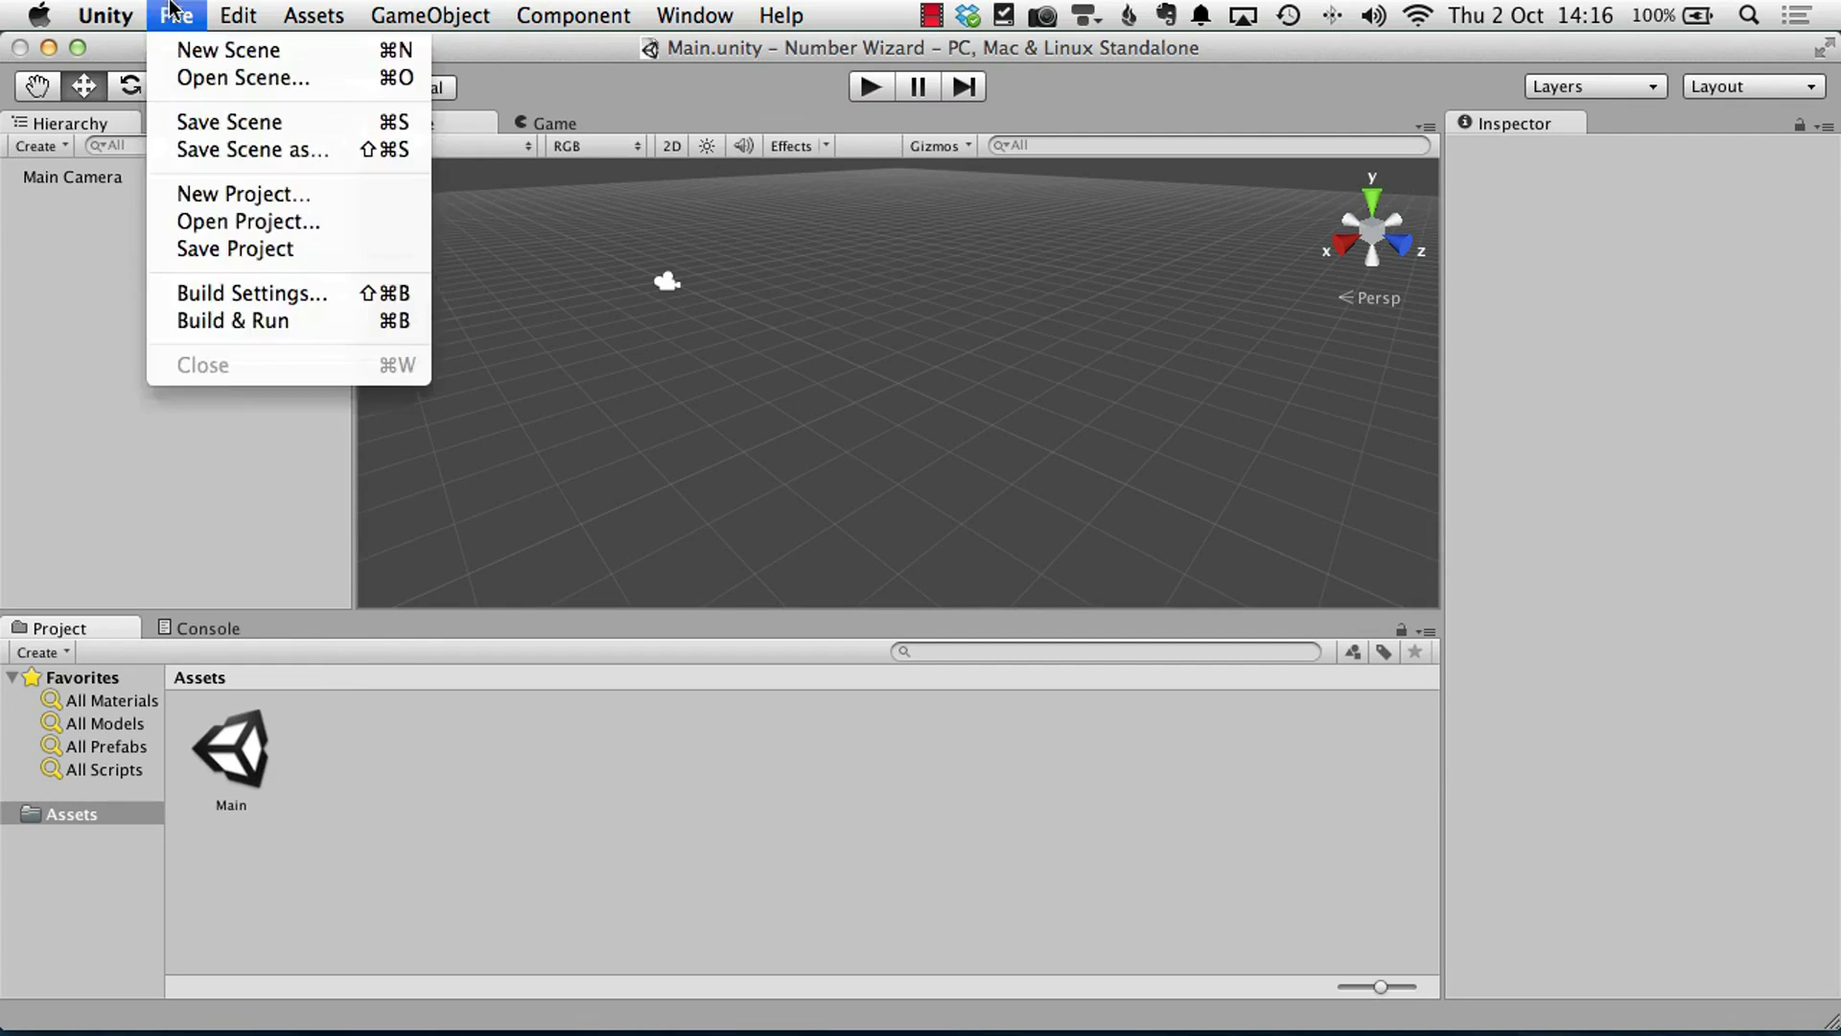
pyautogui.click(333, 257)
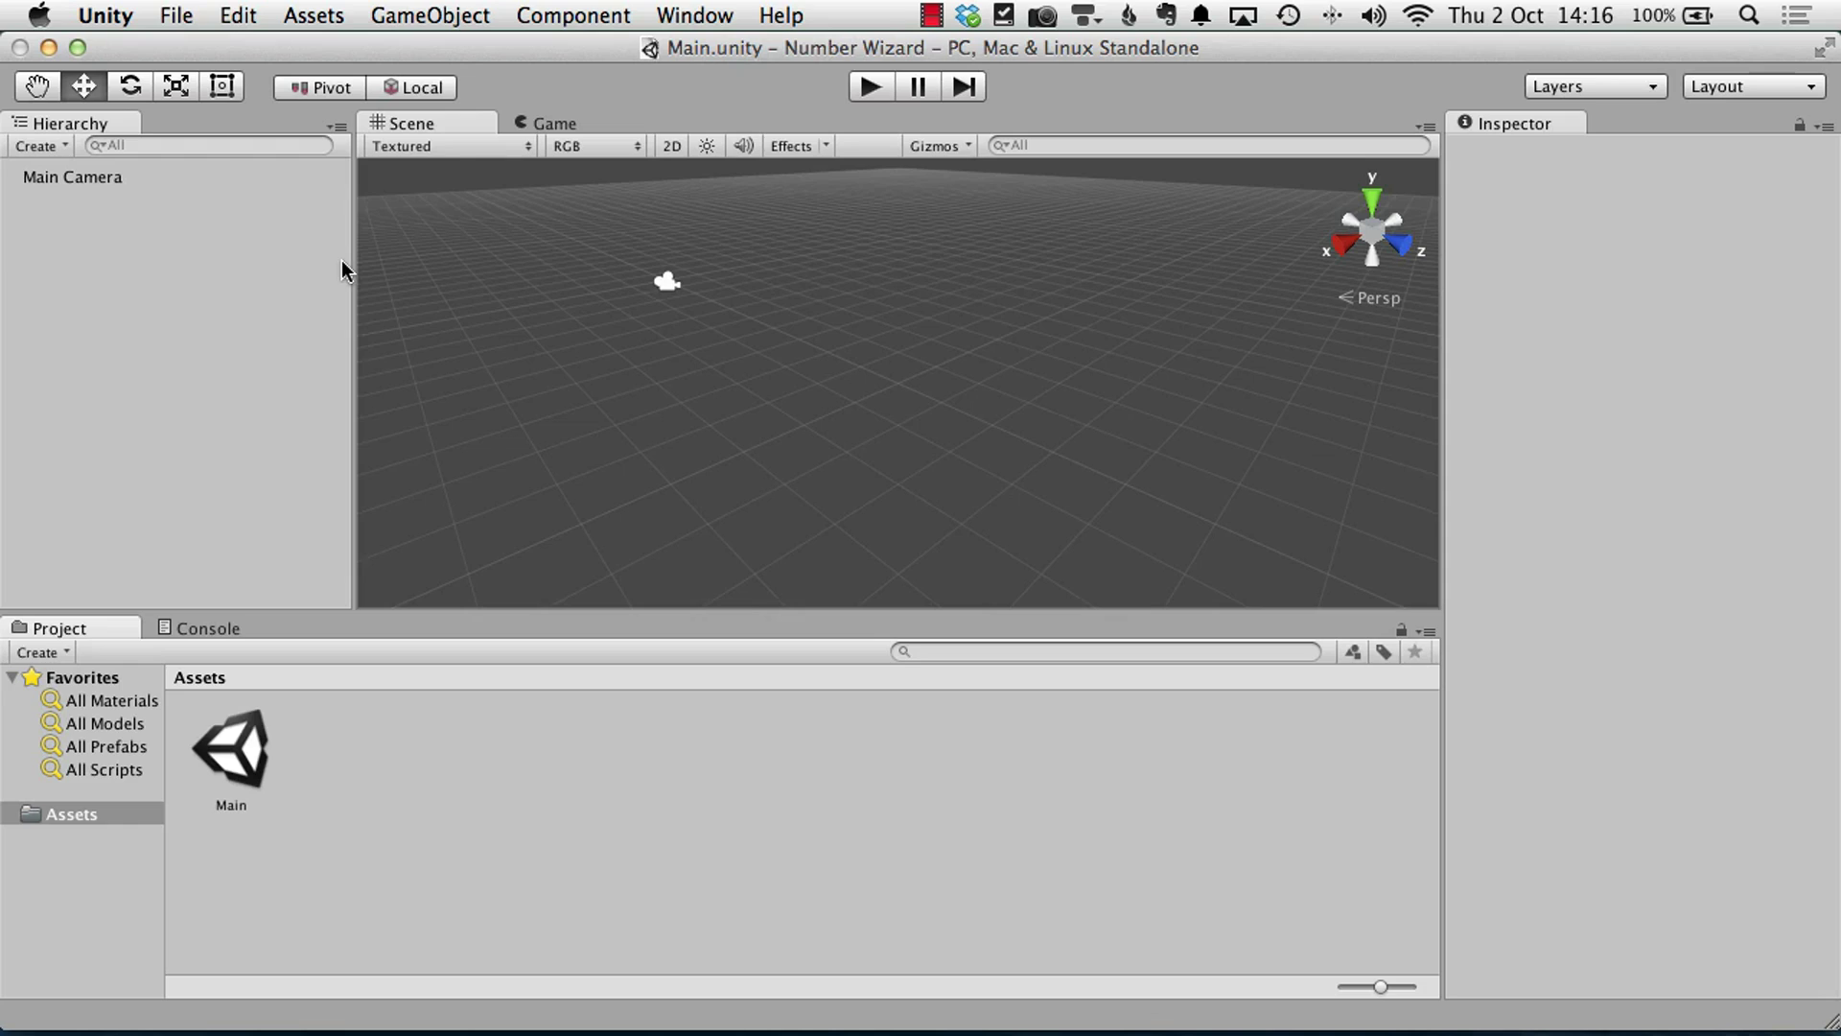
# Step: Quit Unity and open the Number Wizard folder inside the desktop's Run Through folder in Finder
pyautogui.click(105, 16)
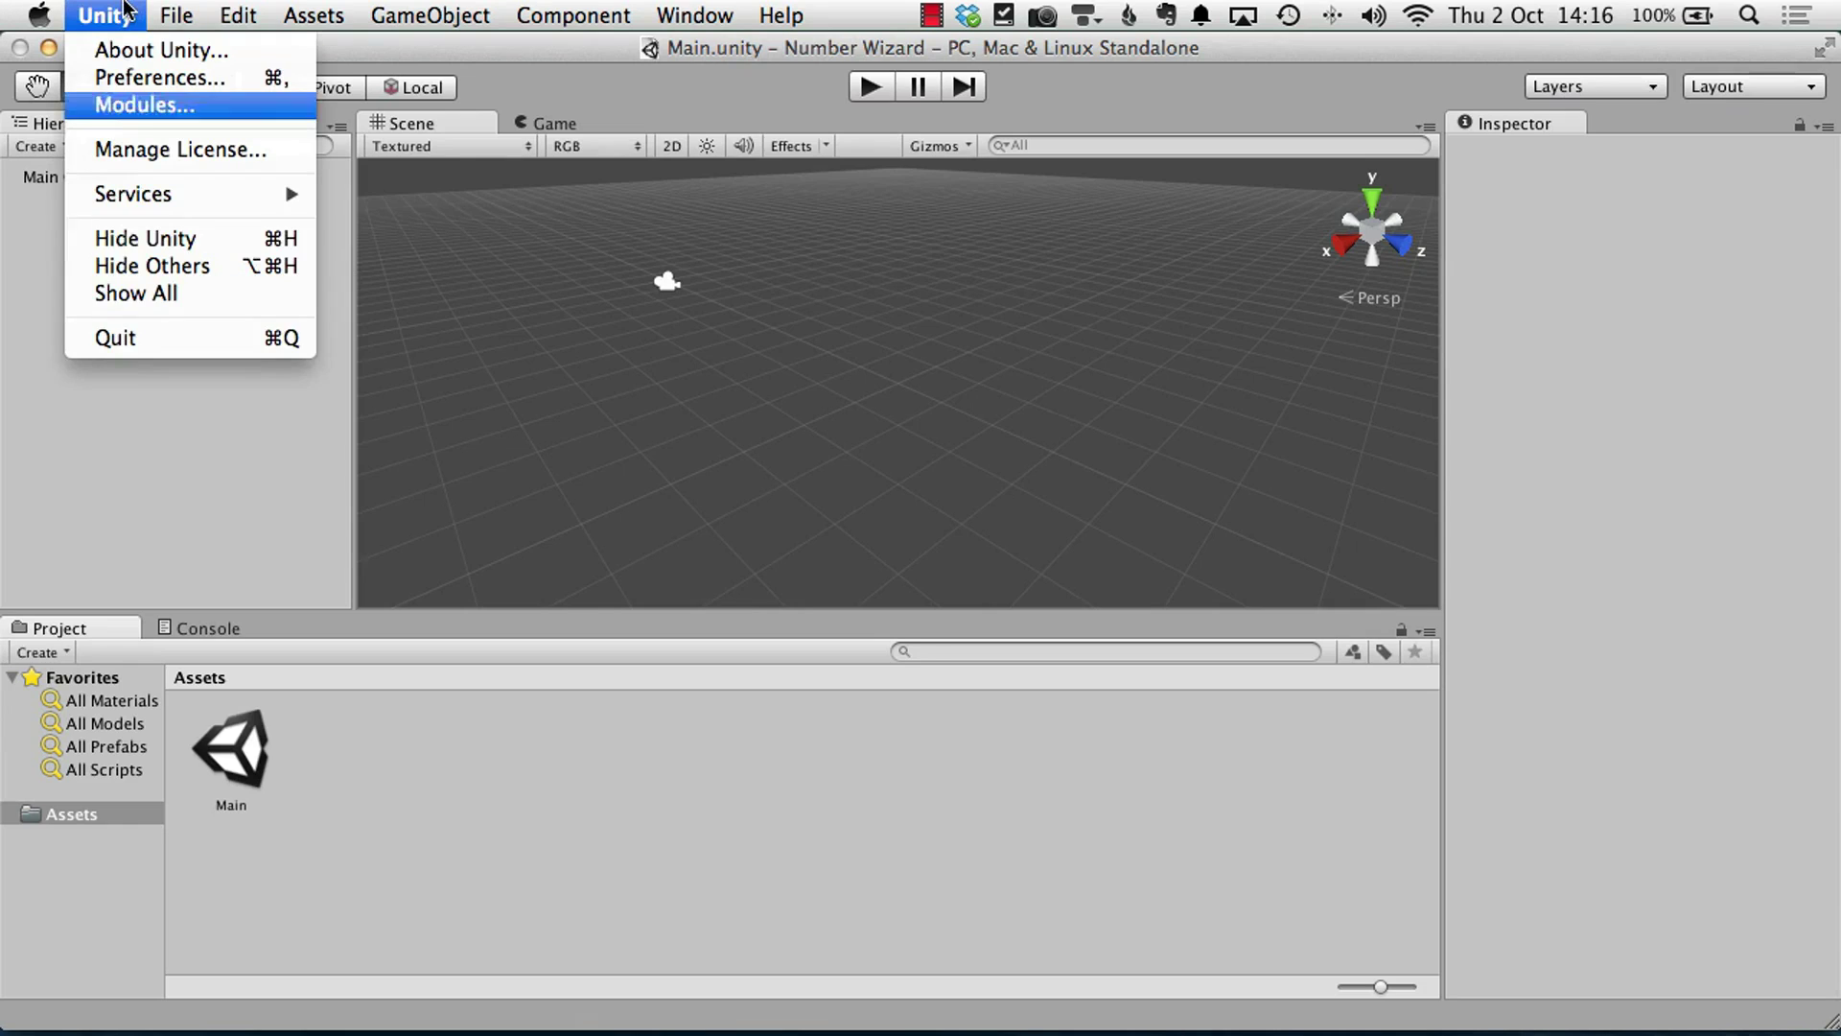
pyautogui.click(140, 336)
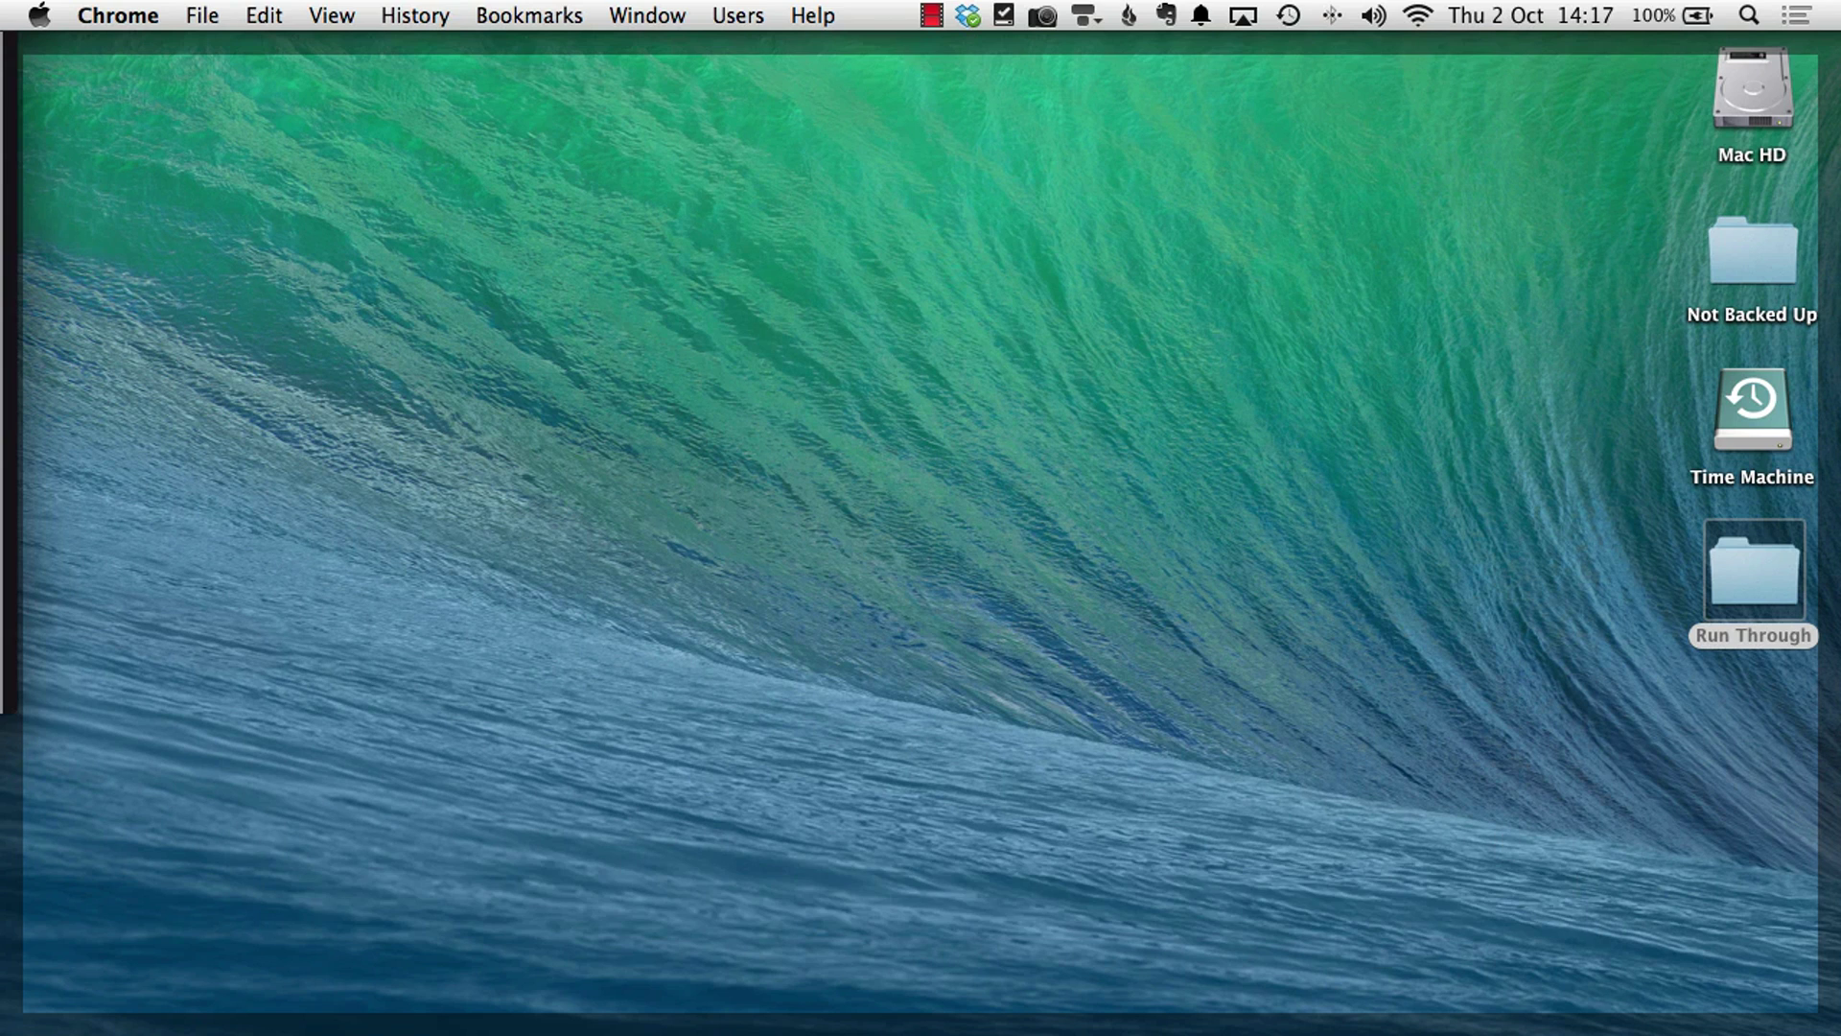
pyautogui.doubleClick(1738, 566)
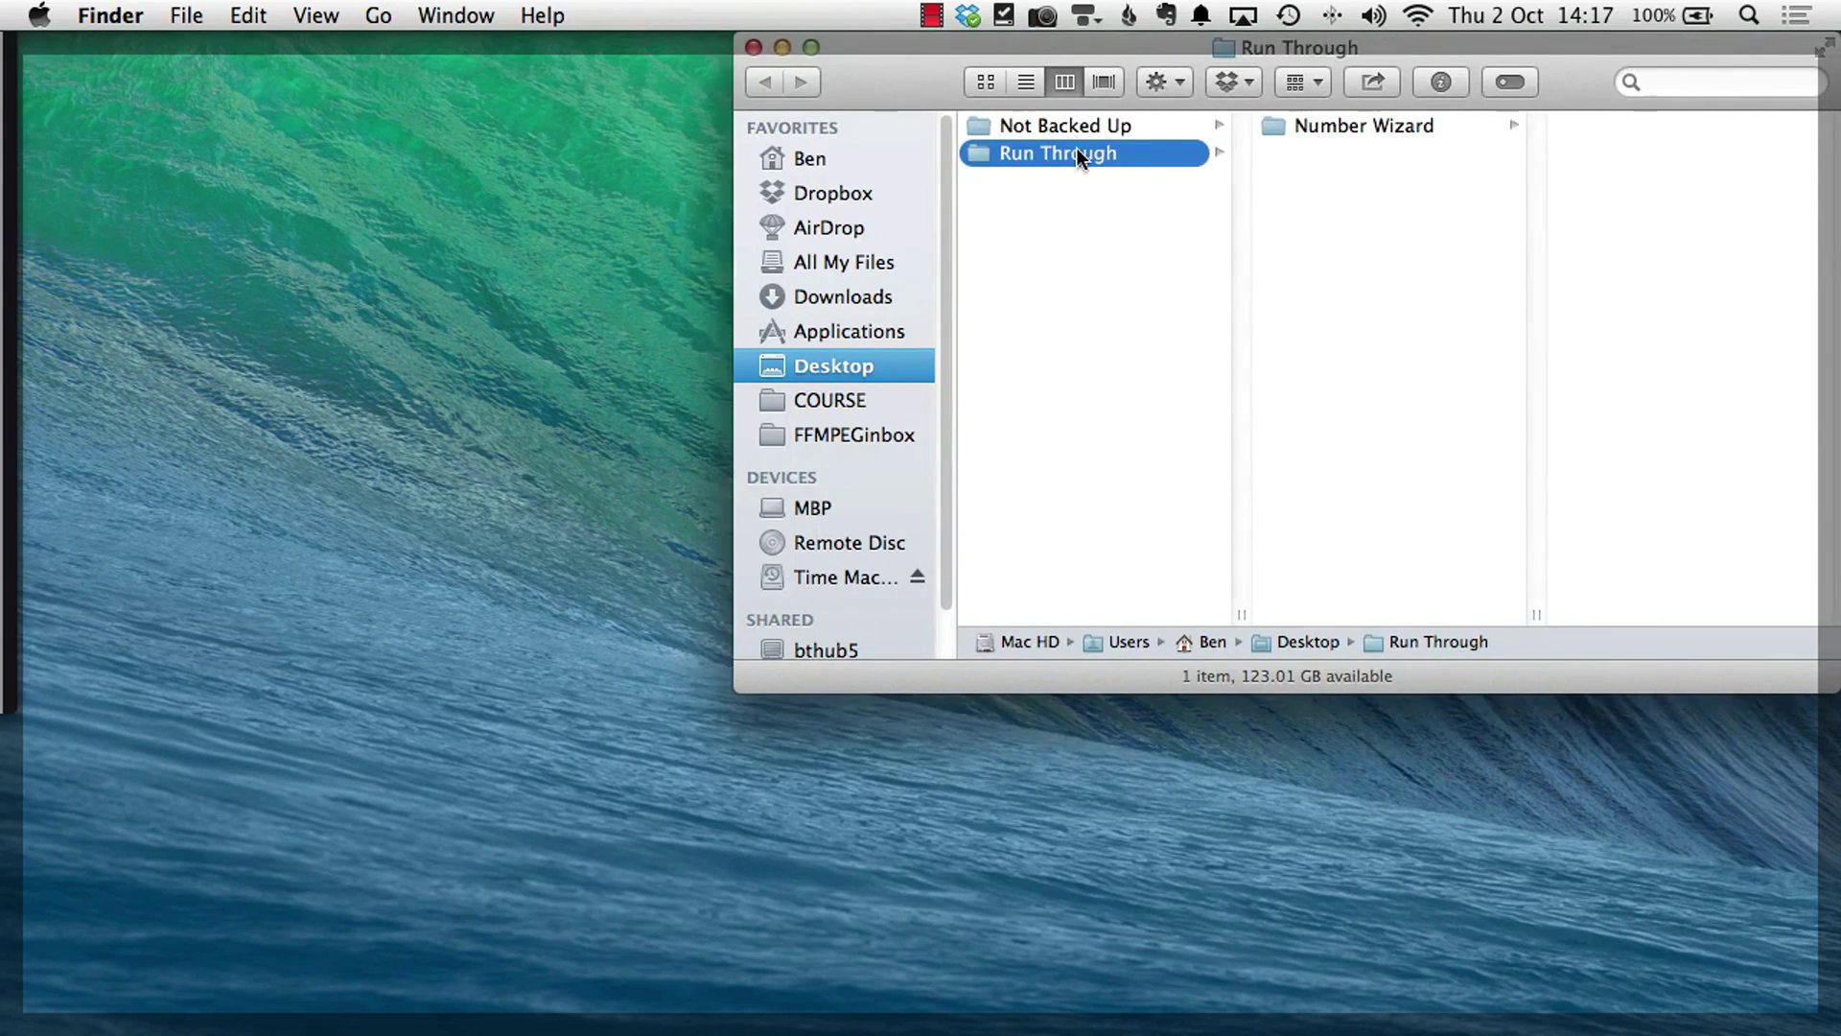
pyautogui.click(1390, 129)
pyautogui.moveTo(1596, 62); pyautogui.dragTo(1272, 178)
# Step: Quit the MonoDevelop application that is still running
pyautogui.moveTo(1281, 1018)
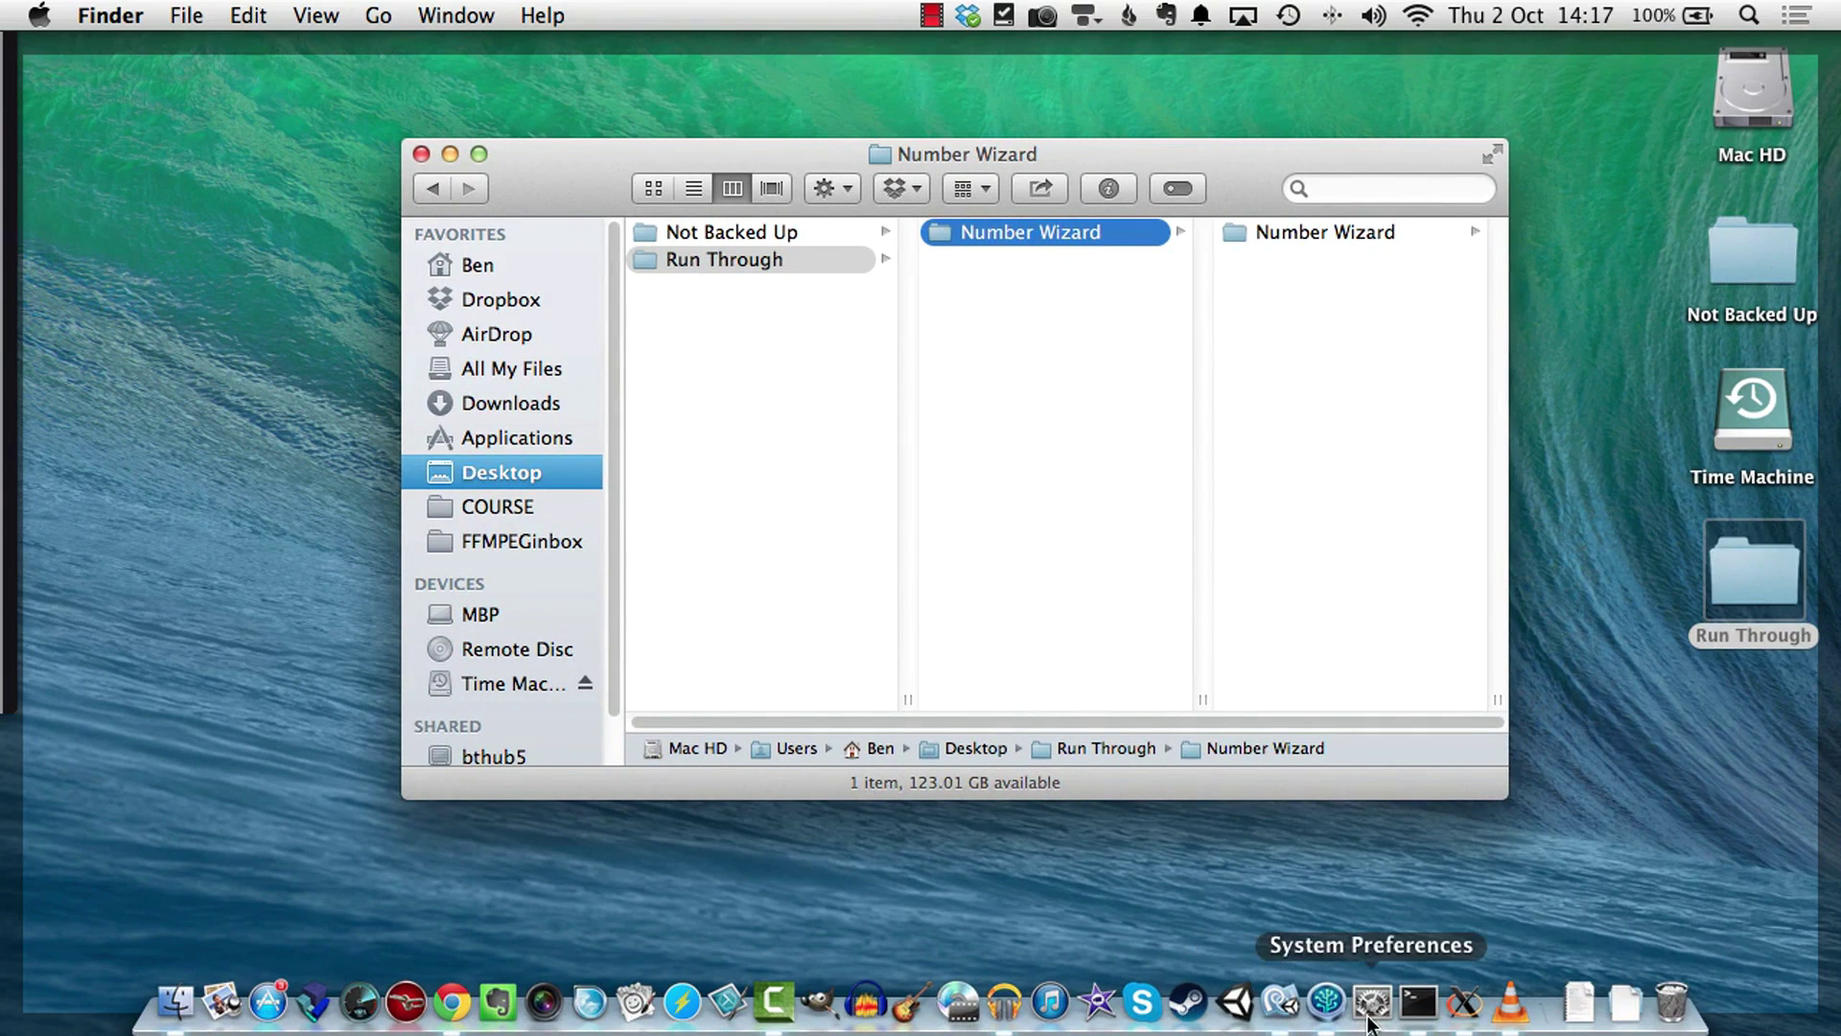
pyautogui.rightClick(1278, 1002)
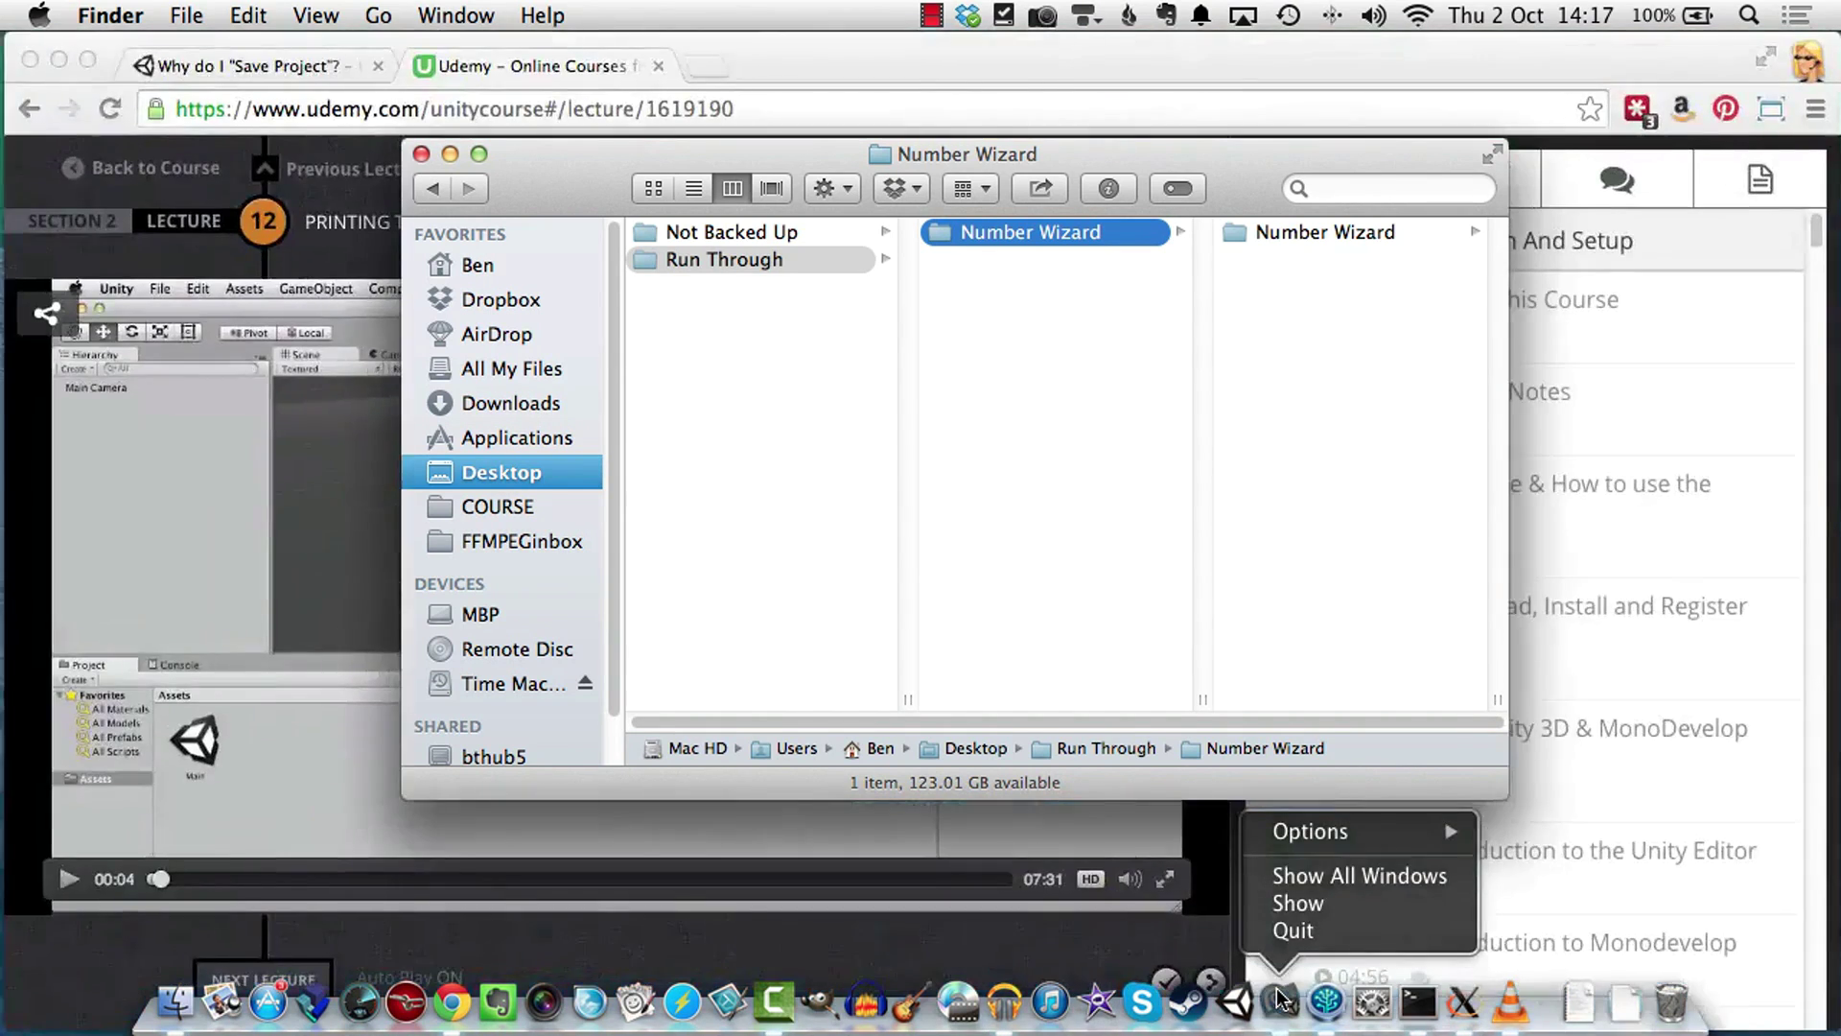
pyautogui.click(1290, 929)
pyautogui.moveTo(1295, 1022)
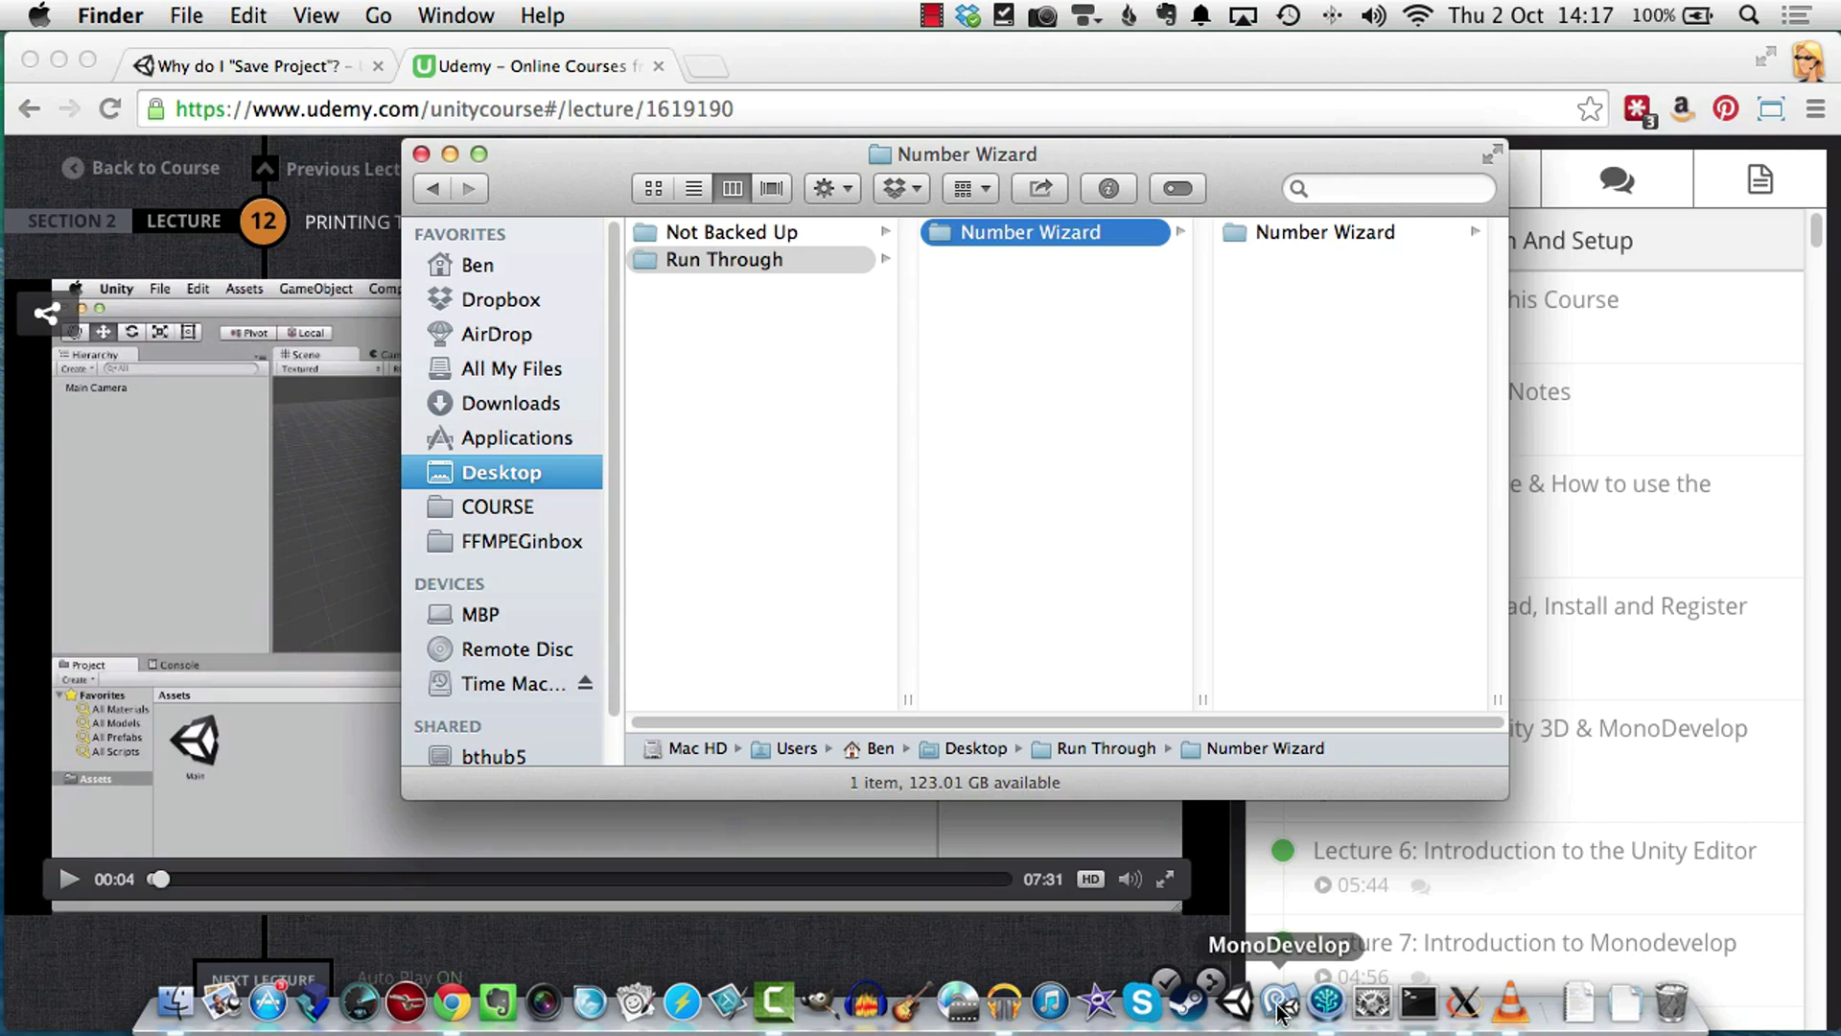
# Step: Open the inner Number Wizard folder and widen the Finder window to show its contents alongside the parent folders
pyautogui.click(1286, 234)
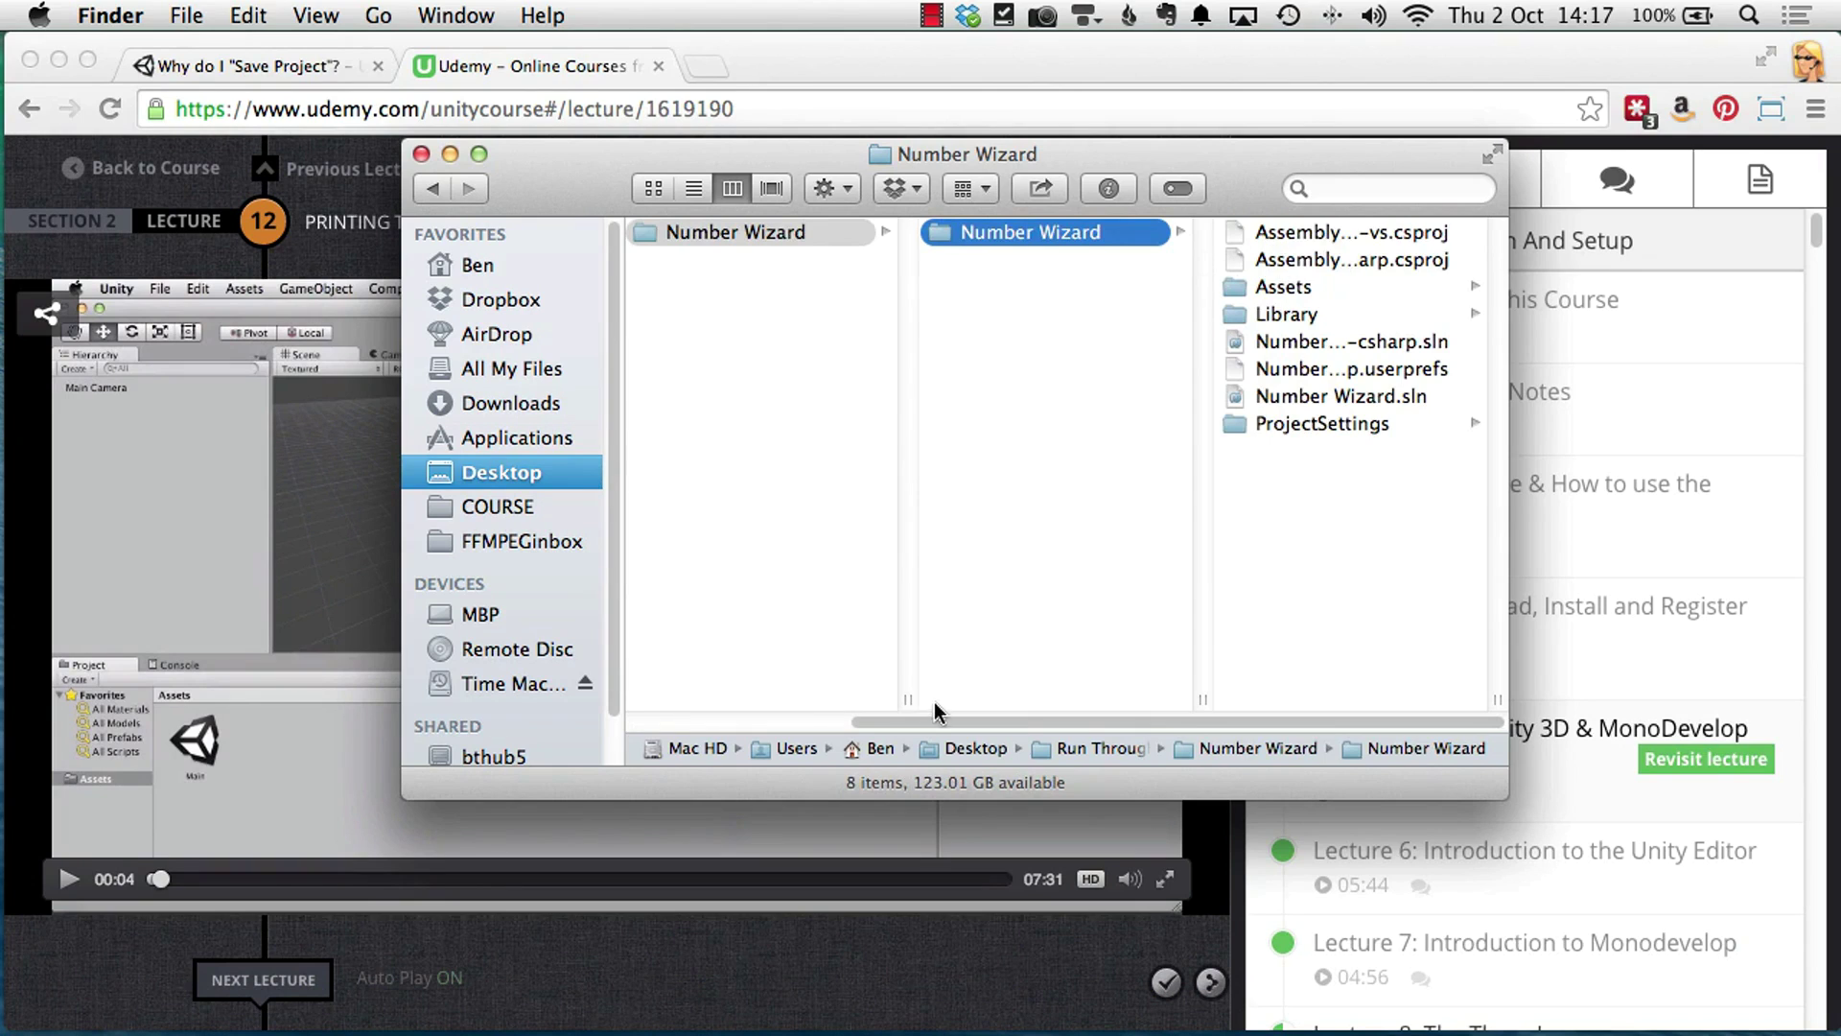
pyautogui.hscroll(-3, 936, 711)
pyautogui.moveTo(1508, 798); pyautogui.dragTo(1762, 842)
pyautogui.moveTo(1312, 195); pyautogui.dragTo(1252, 192)
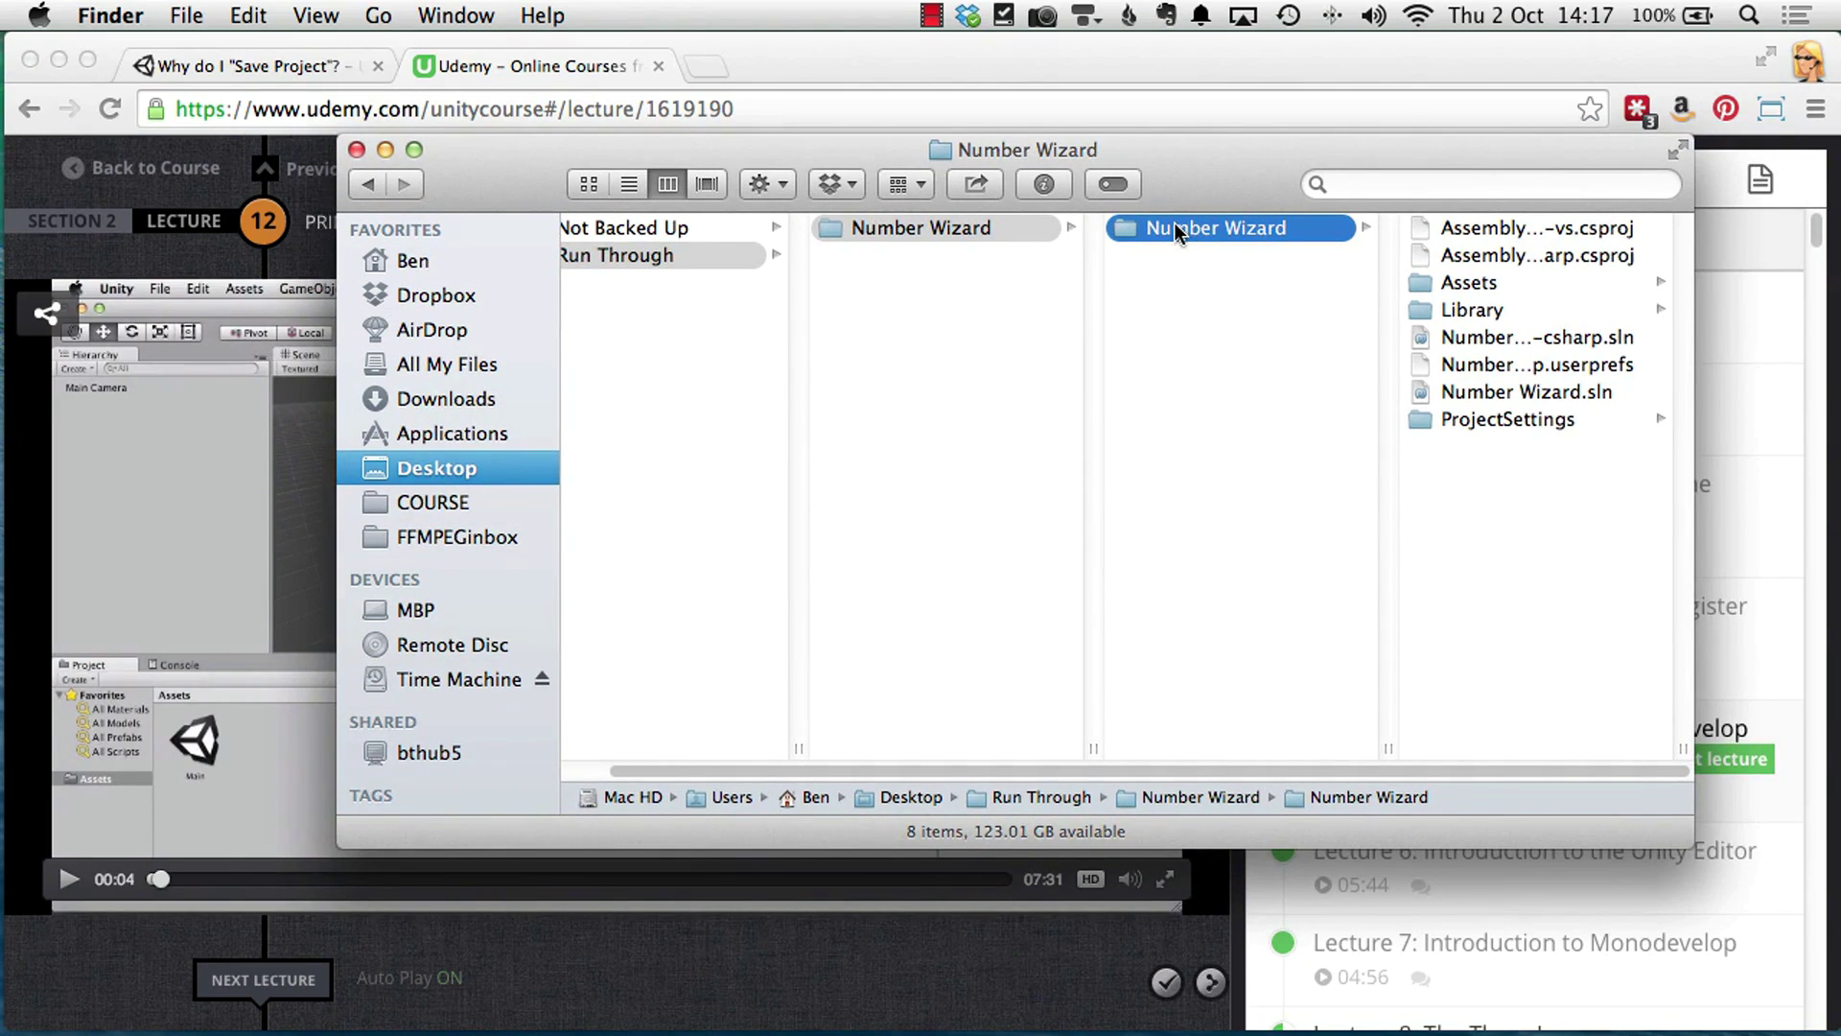
# Step: Move all project files from the inner Number Wizard folder into the outer one and delete the emptied inner folder
pyautogui.moveTo(1534, 422); pyautogui.dragTo(884, 342)
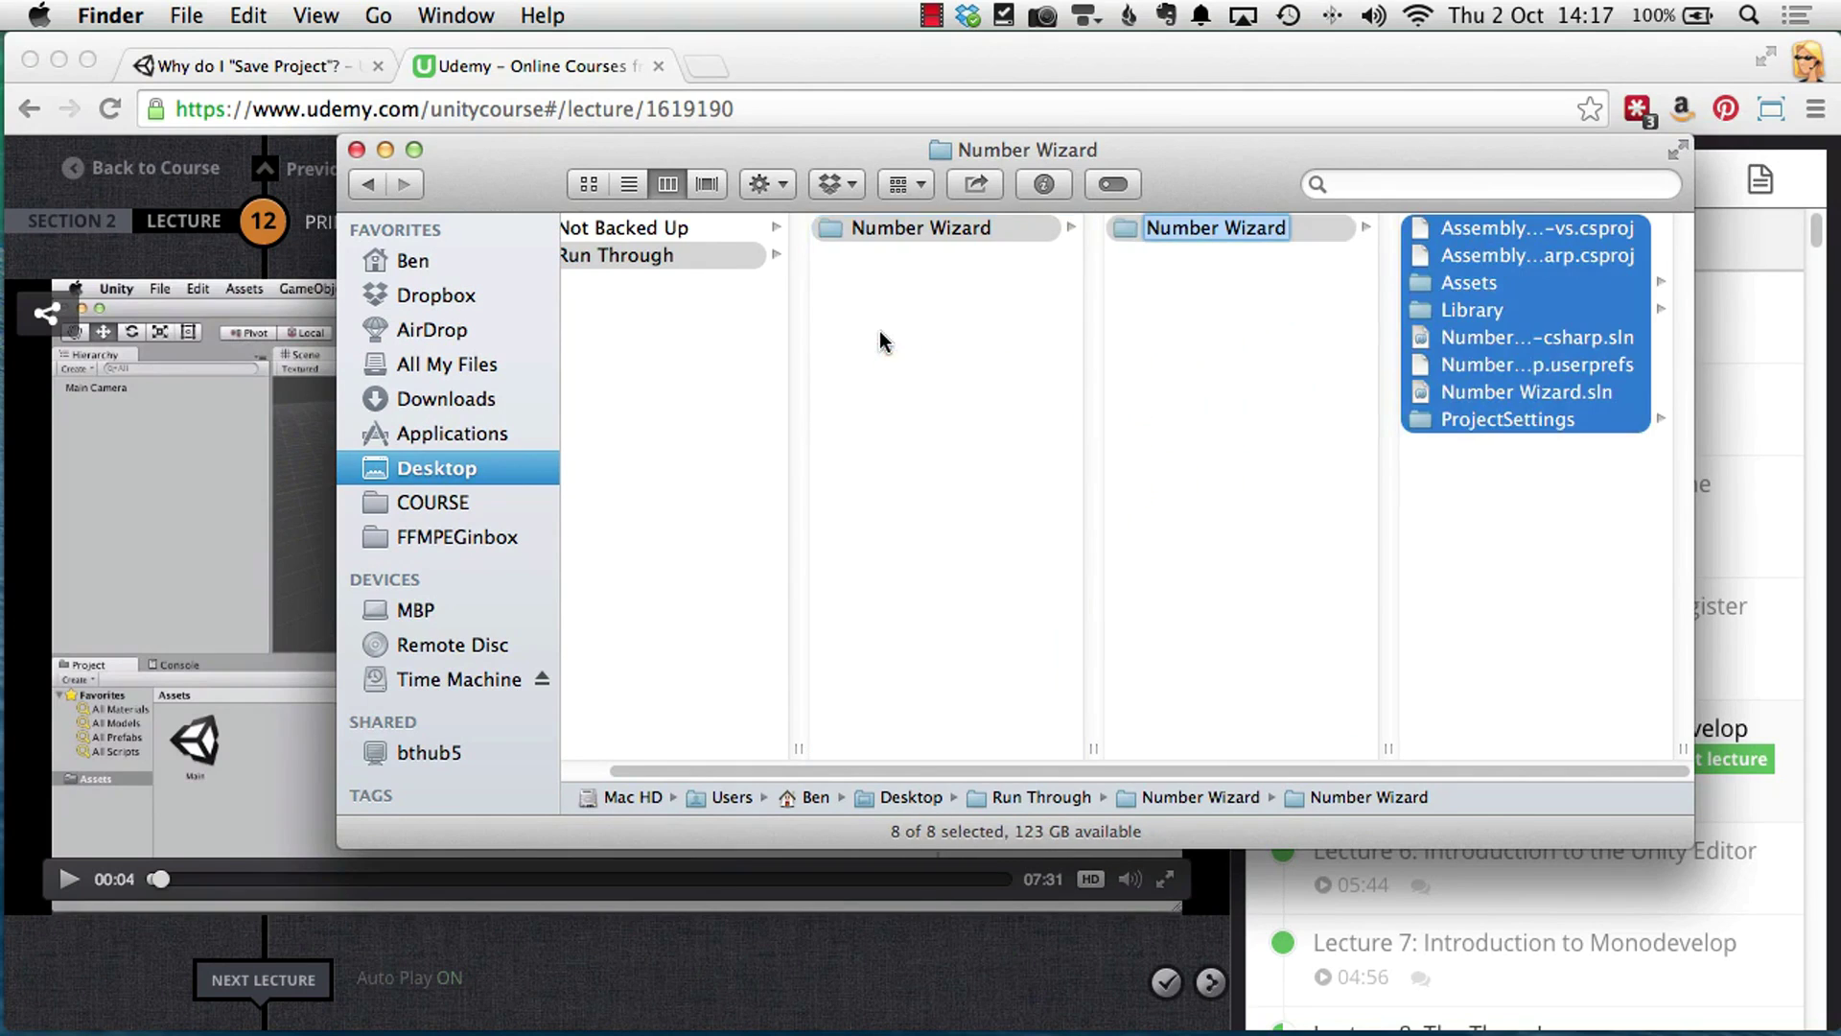
pyautogui.press('super+z')
pyautogui.moveTo(1424, 523); pyautogui.dragTo(1420, 192)
pyautogui.moveTo(1472, 251); pyautogui.dragTo(1197, 305)
pyautogui.click(1213, 337)
pyautogui.press('super+BackSpace')
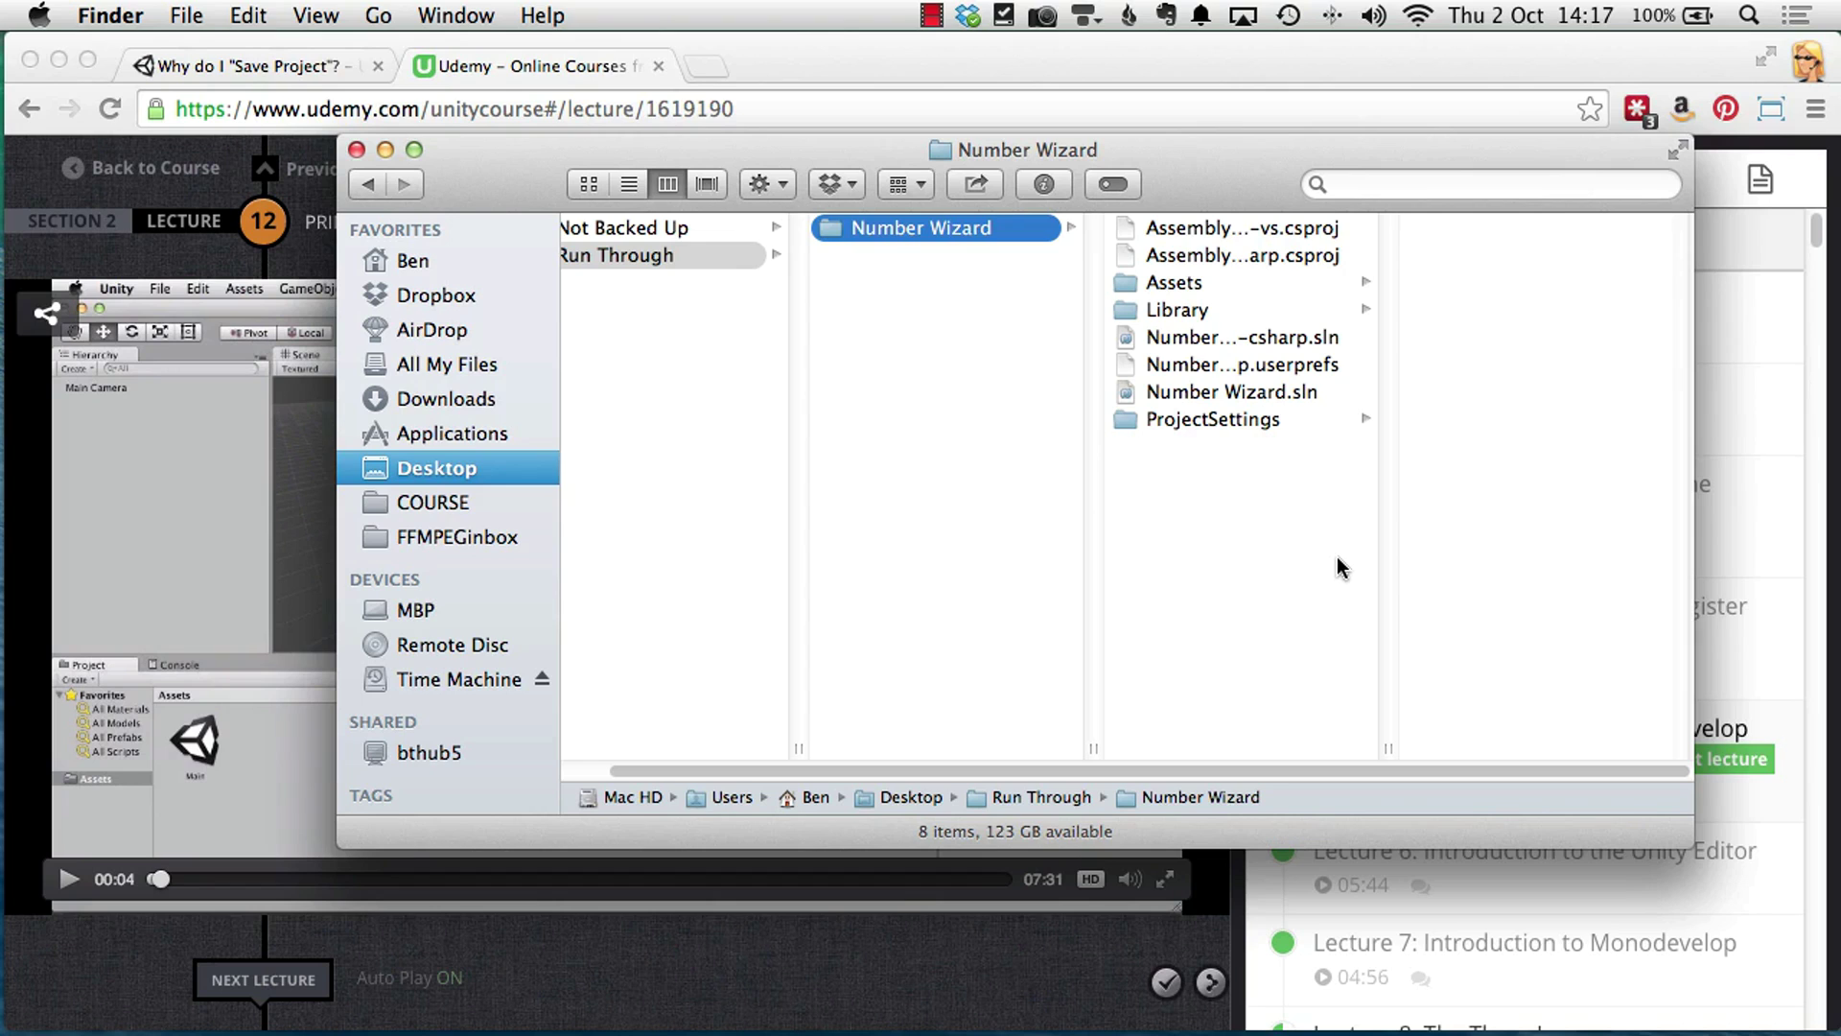
# Step: Open Main.unity from the project's Assets folder in Unity and switch the Scene view to 3D
pyautogui.moveTo(1227, 207); pyautogui.dragTo(1154, 201)
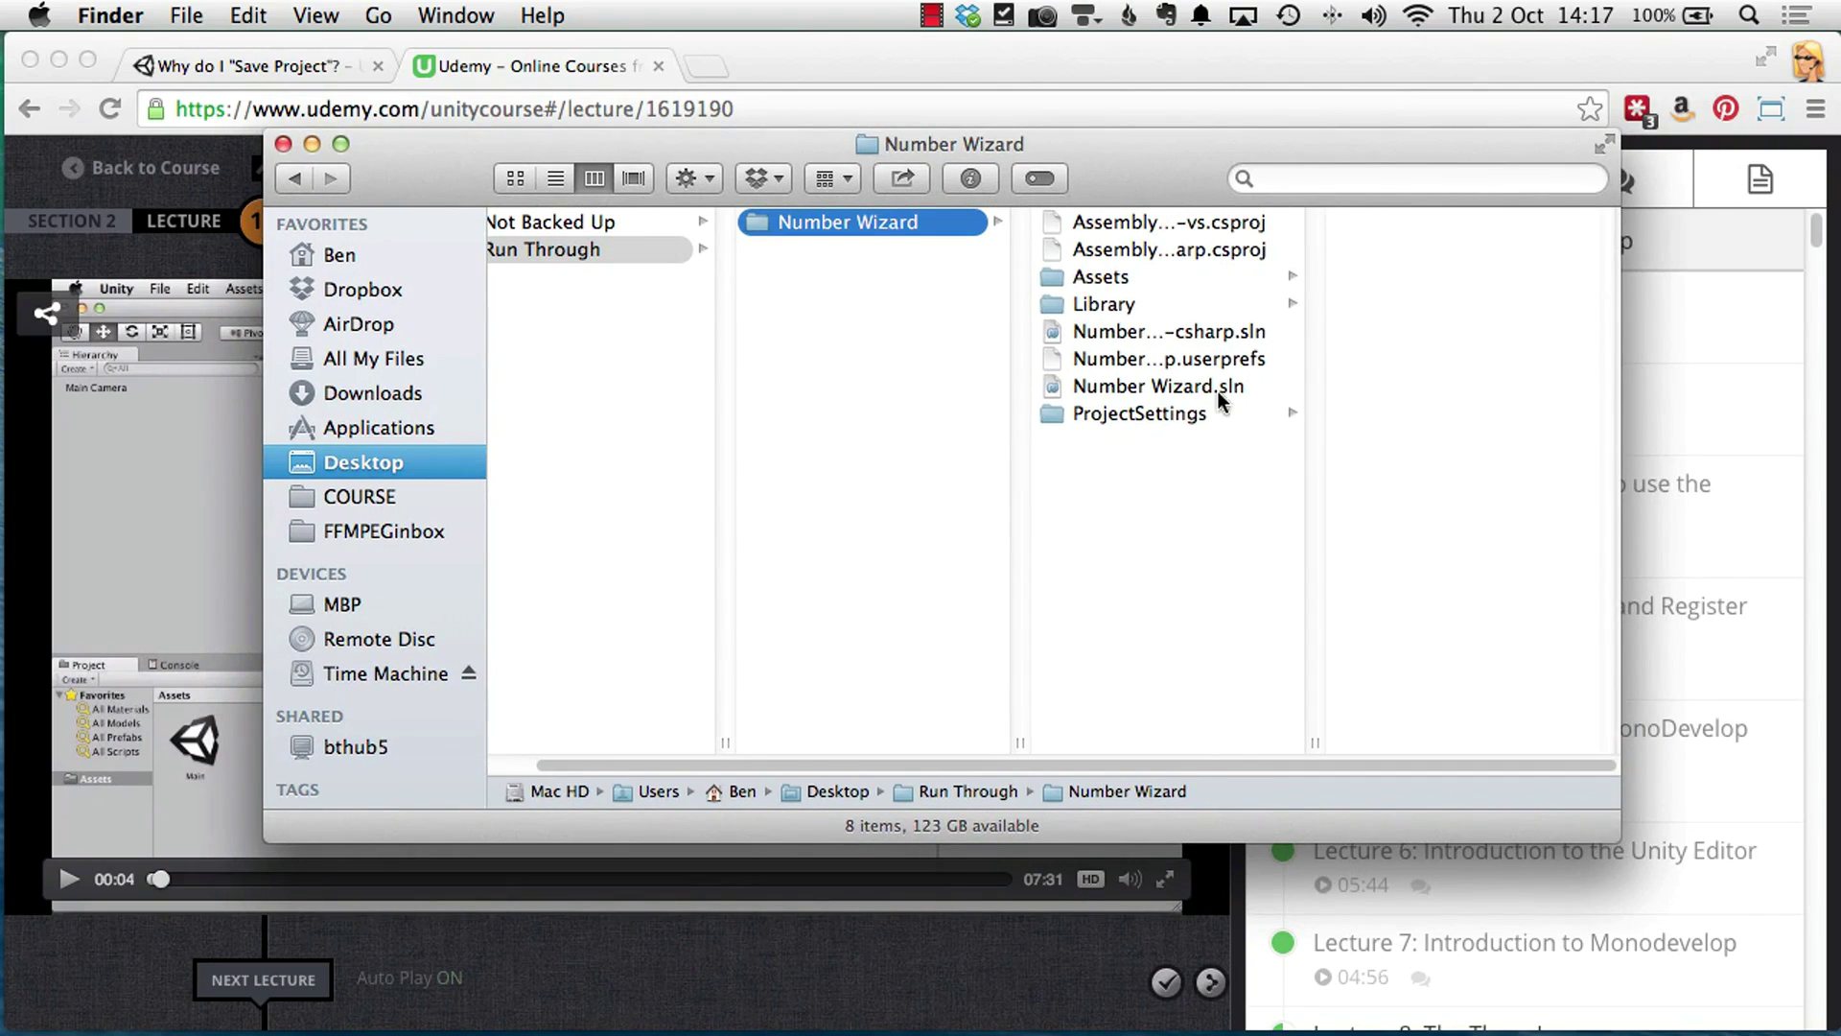
pyautogui.click(1162, 283)
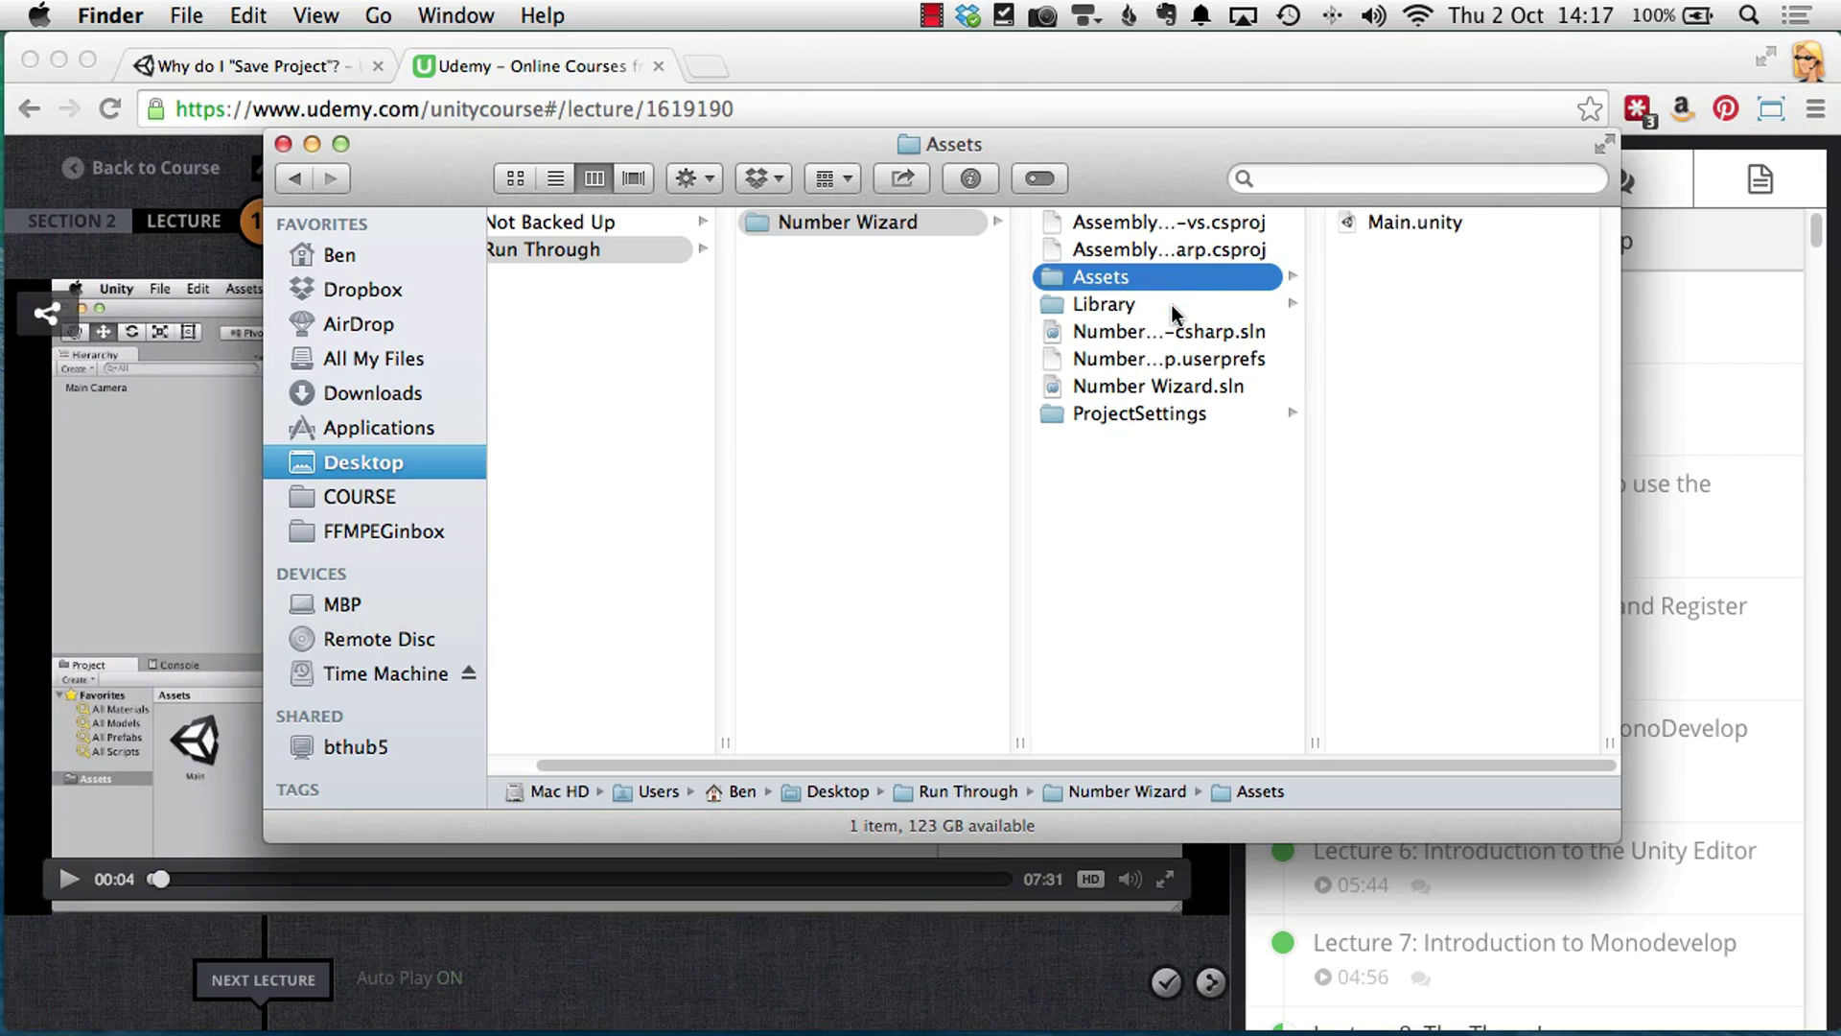
pyautogui.moveTo(1194, 1026)
pyautogui.click(1137, 305)
pyautogui.click(1134, 280)
pyautogui.click(1402, 227)
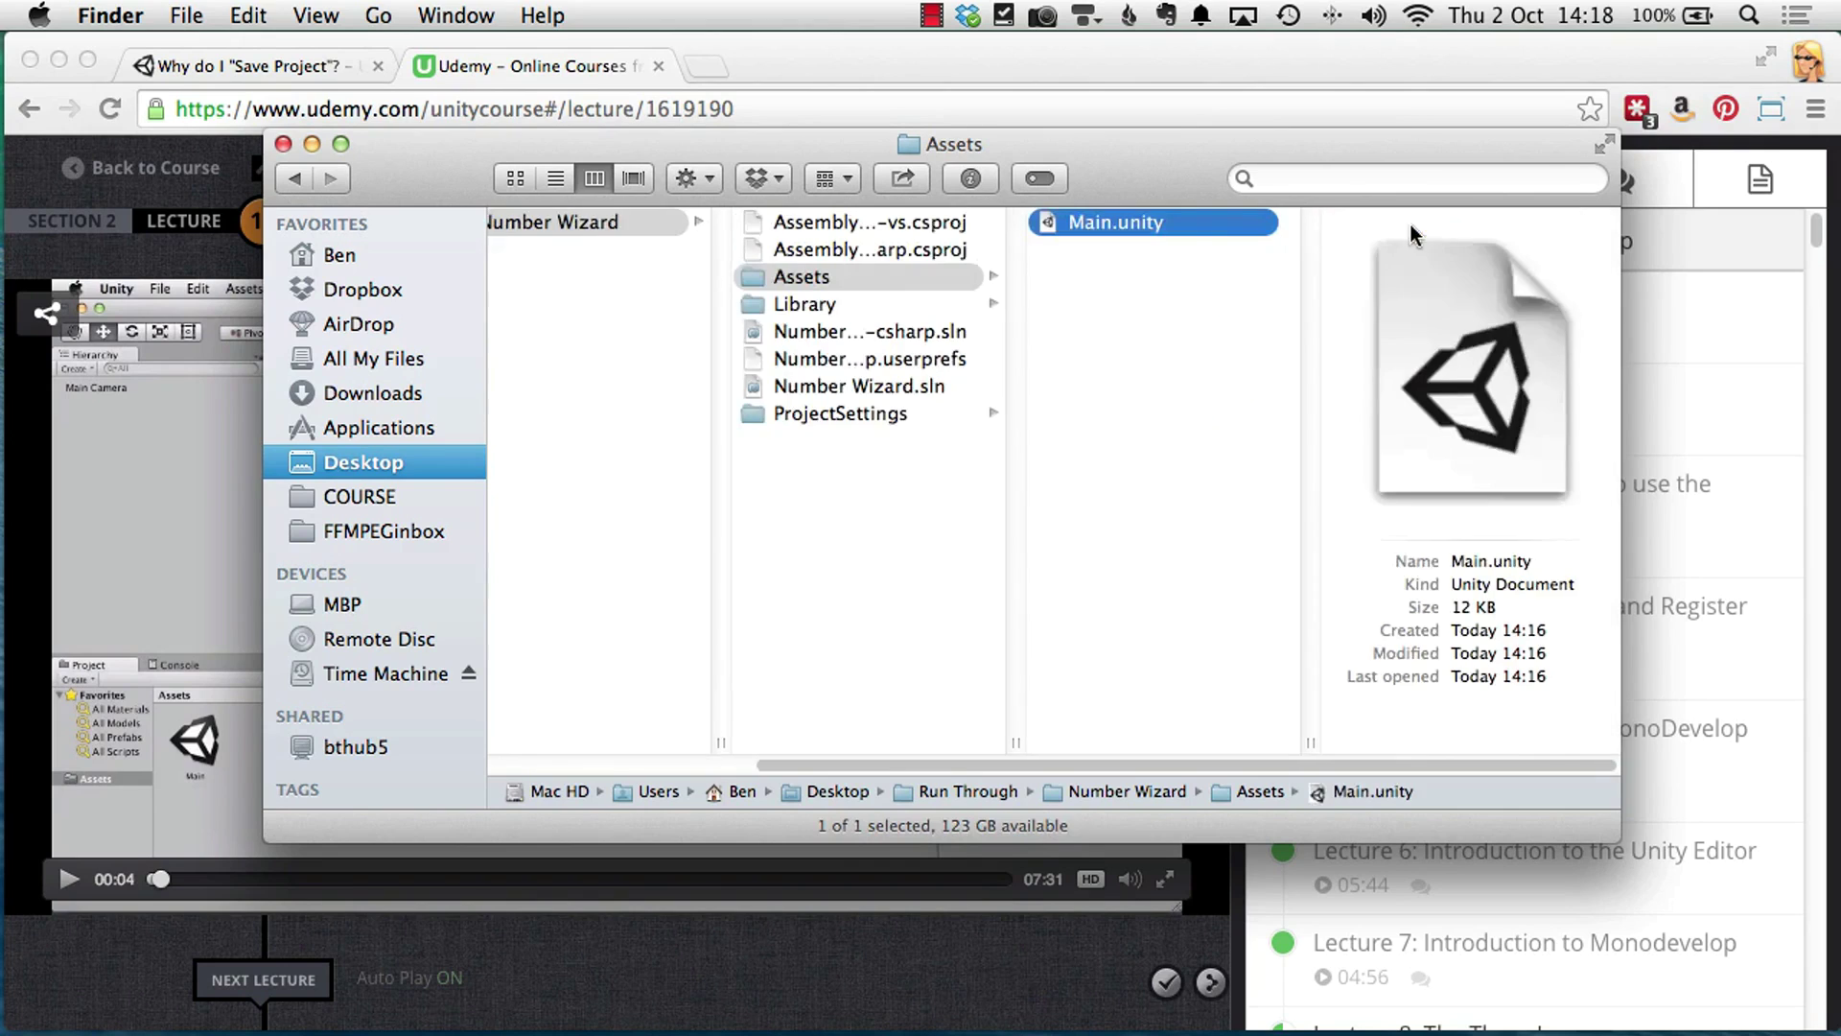
pyautogui.doubleClick(1101, 227)
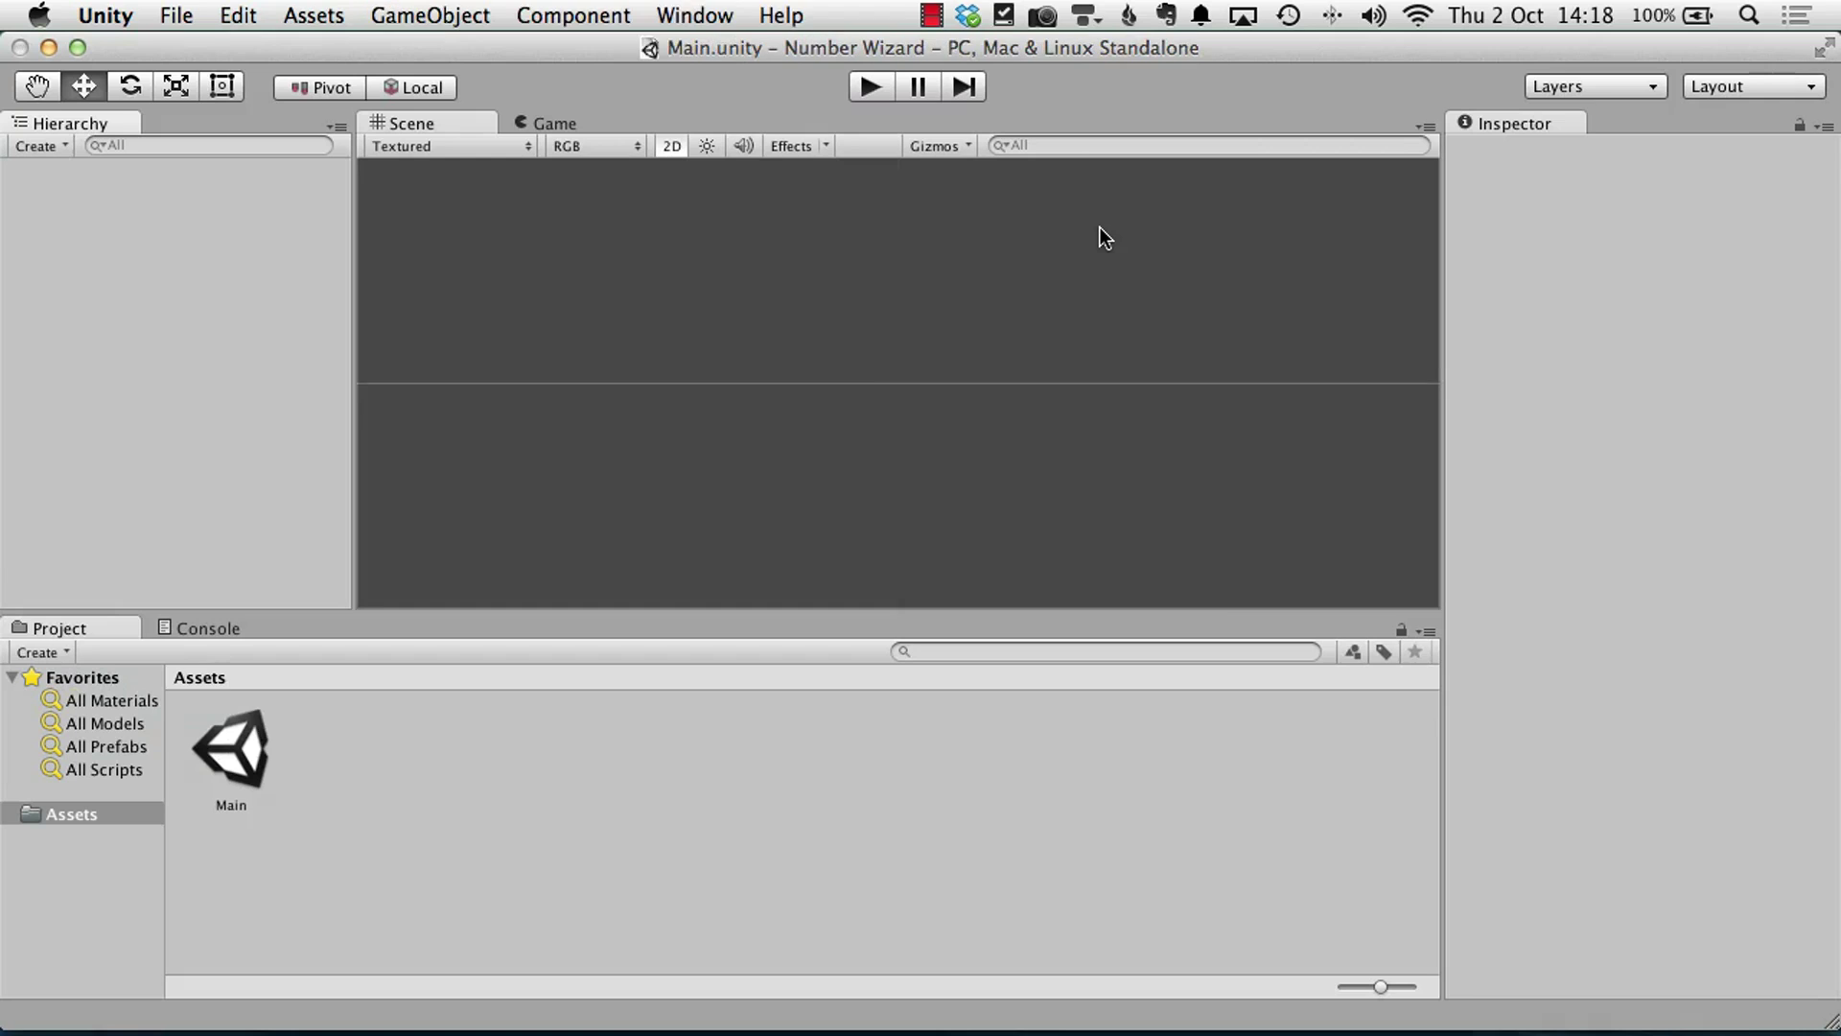
pyautogui.click(664, 146)
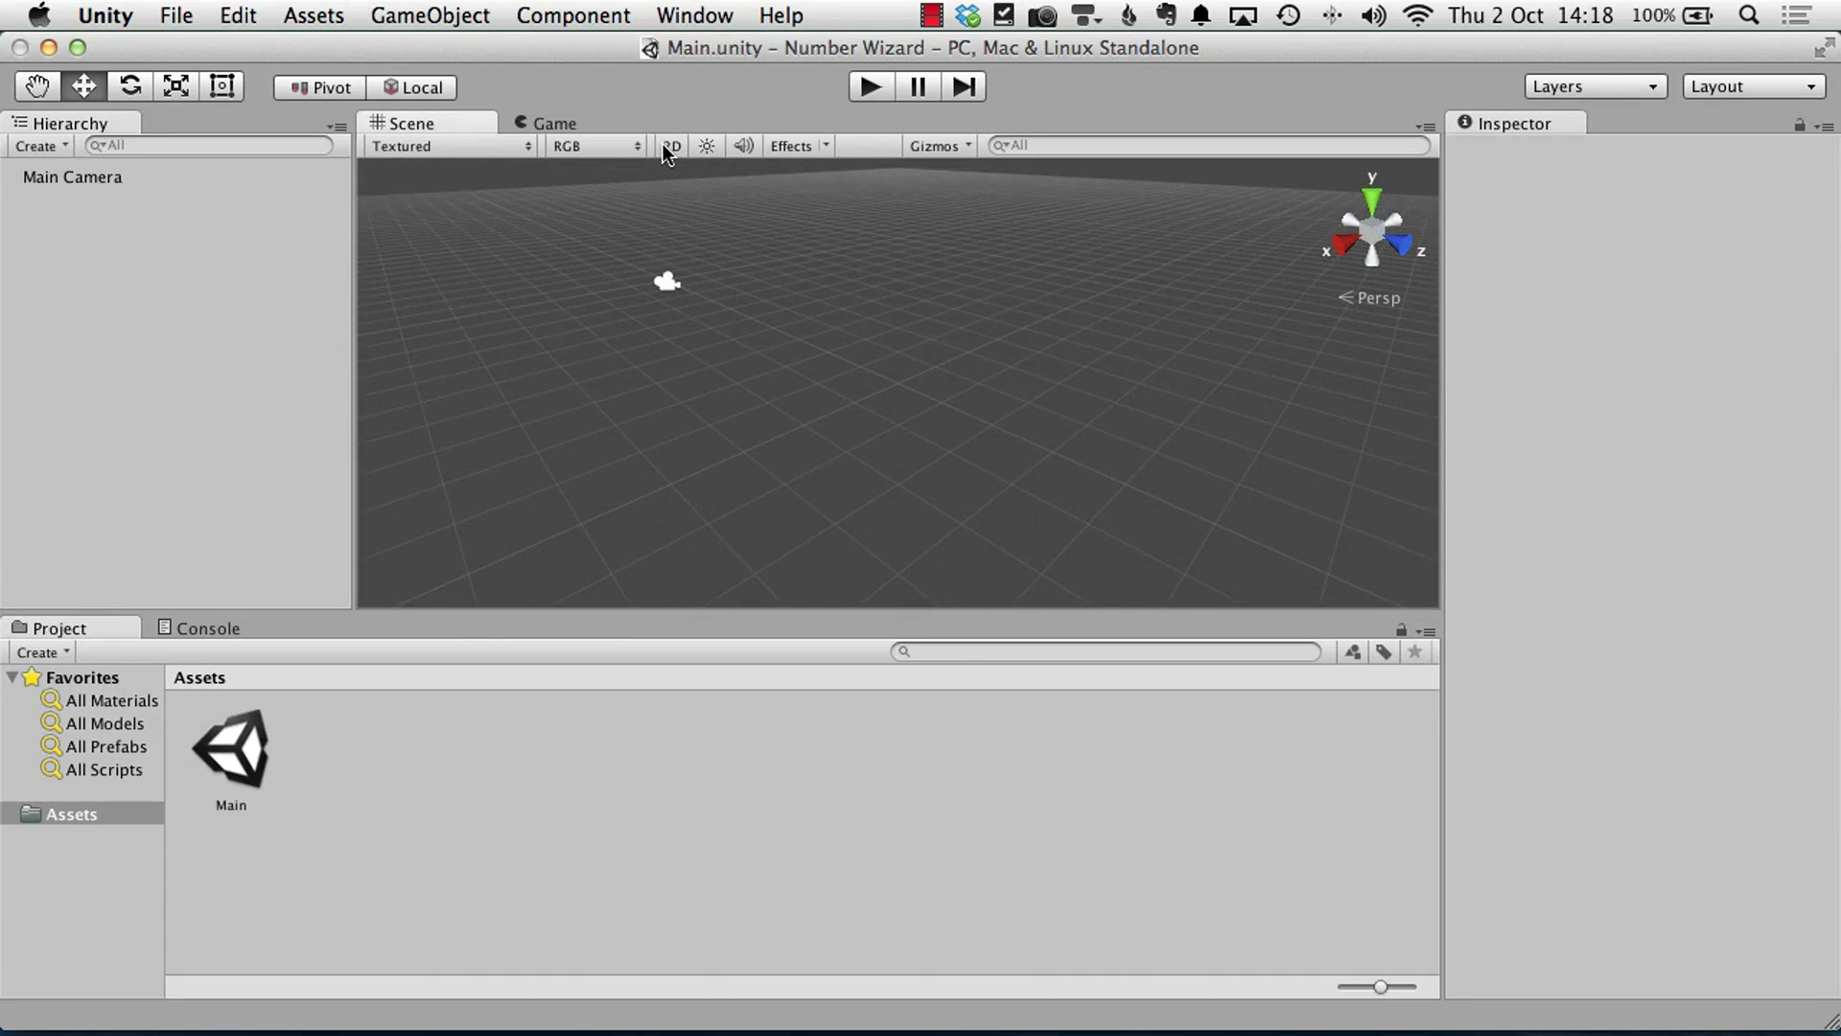